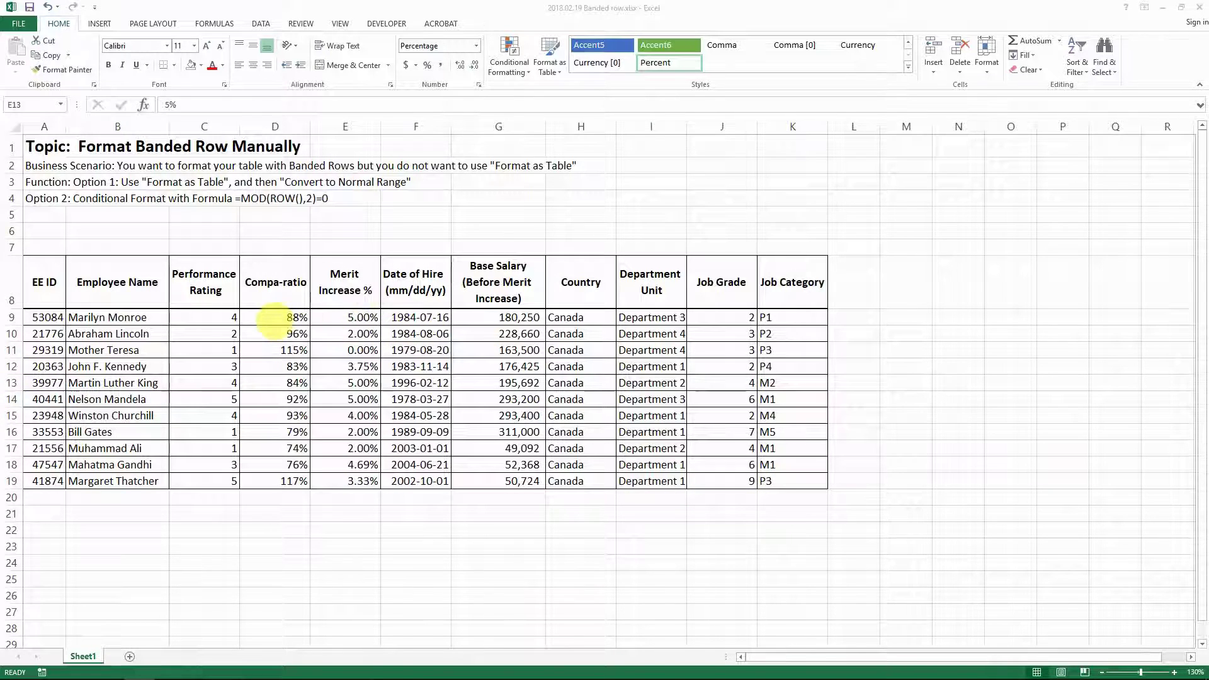
Step: Format A8:K19 as a table with a light style and headers, giving banded rows and filter buttons
key(alt+Tab)
click(277, 350)
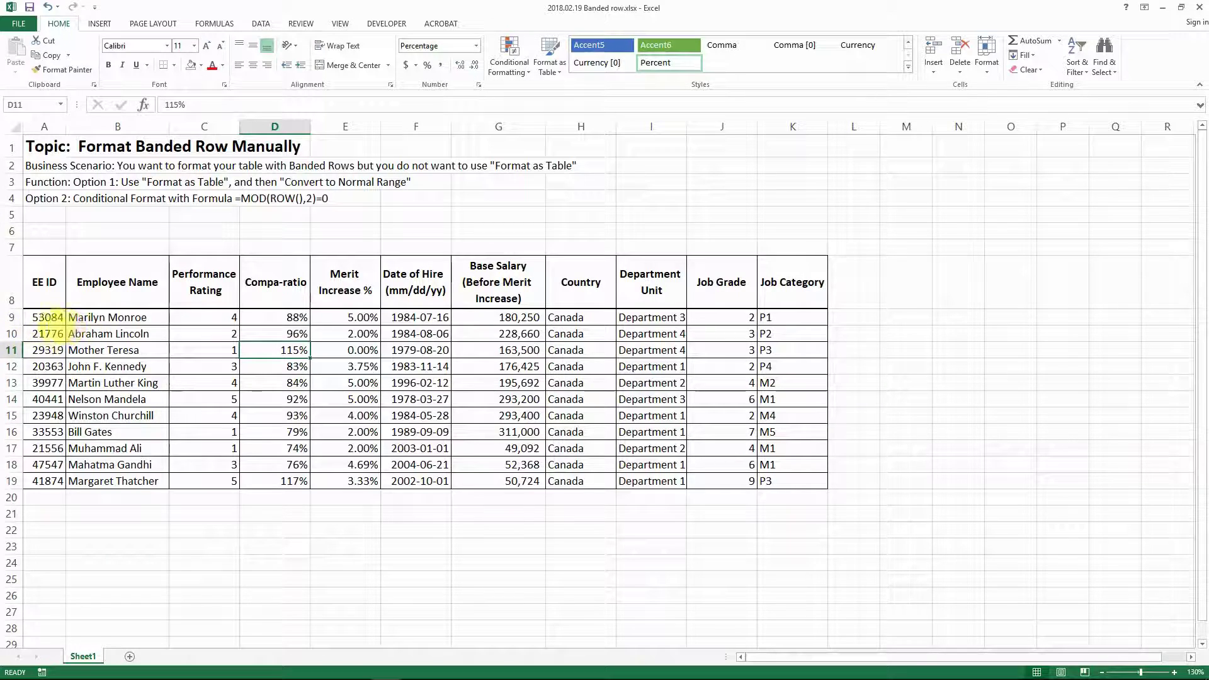
drag(45, 284, 769, 482)
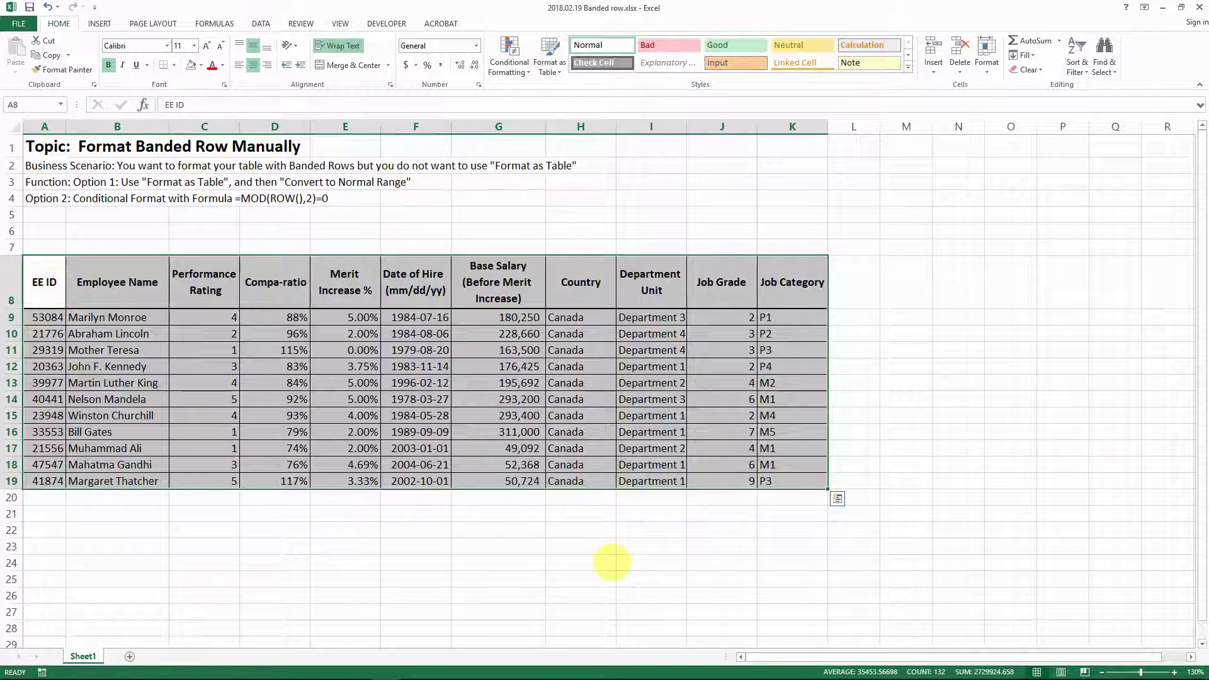
click(550, 65)
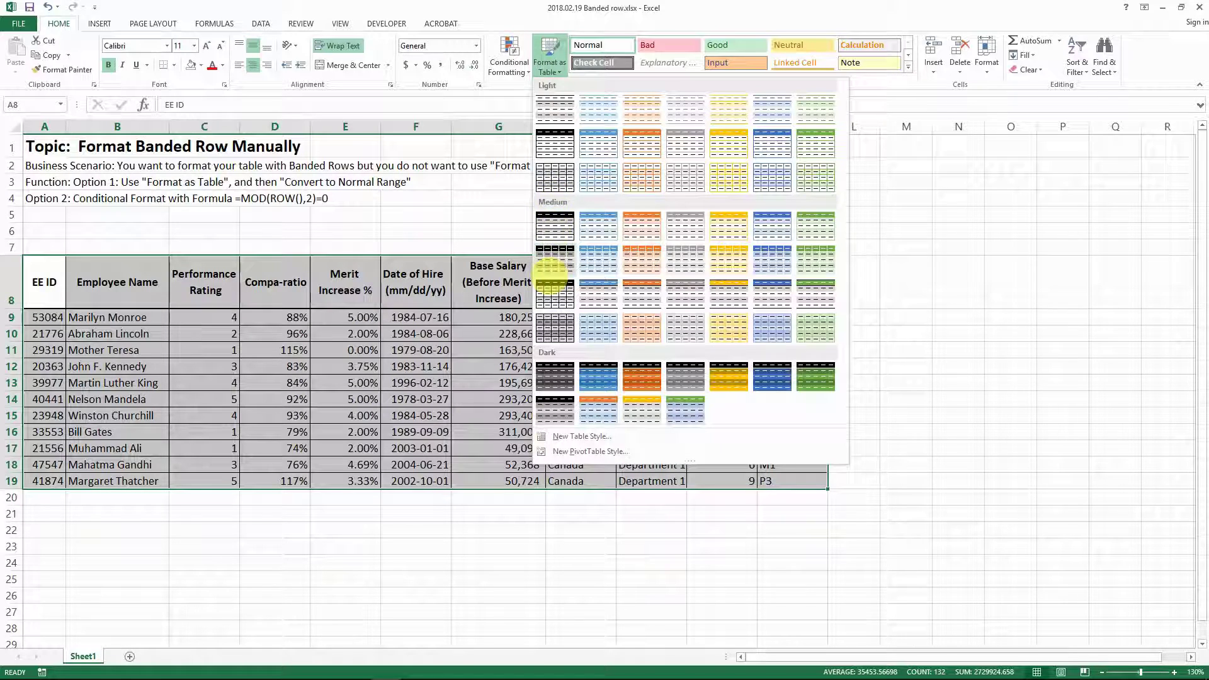
click(549, 178)
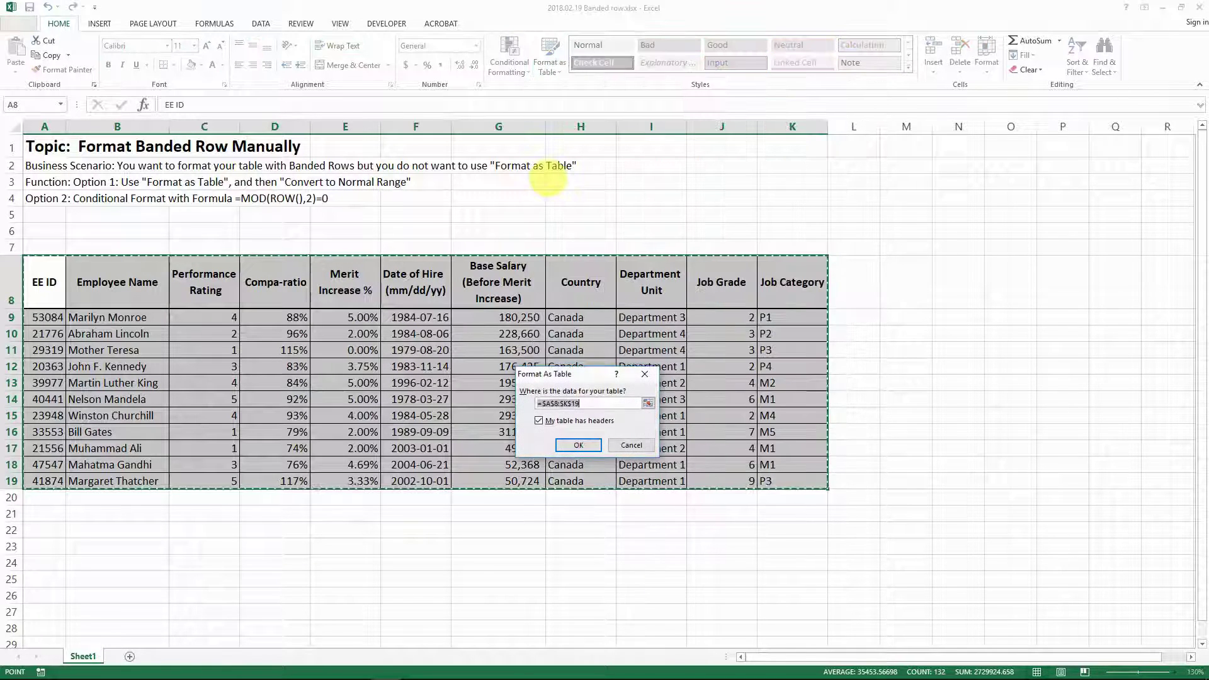
click(580, 446)
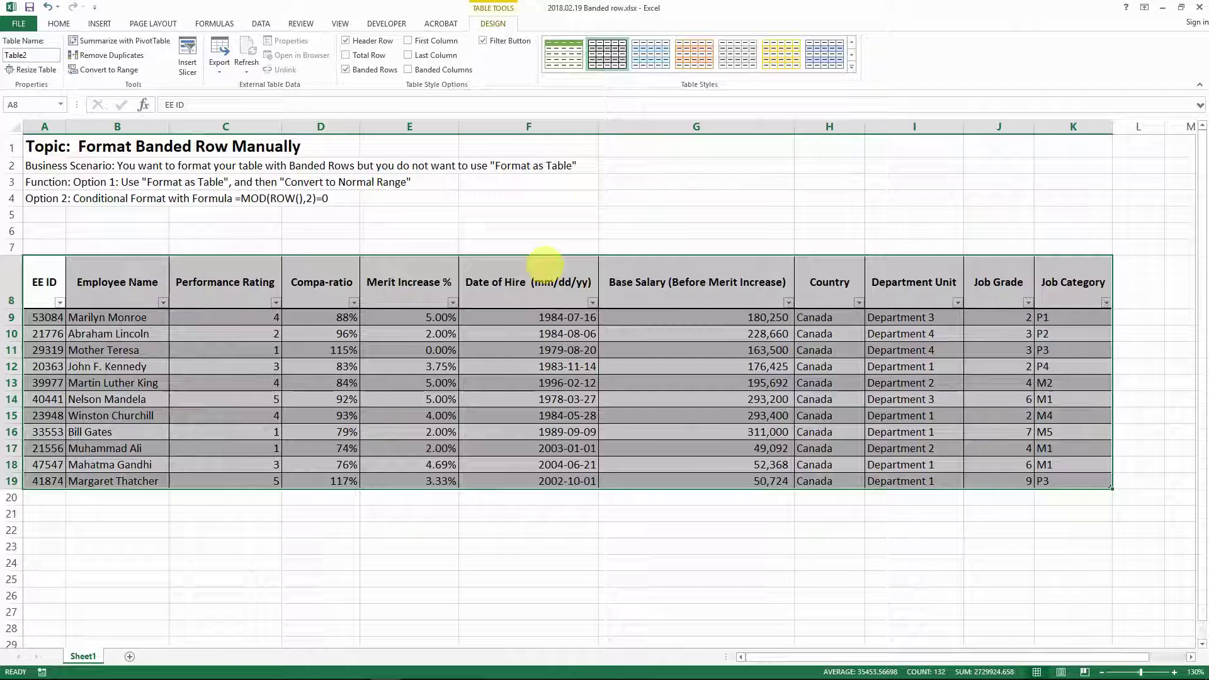
click(554, 383)
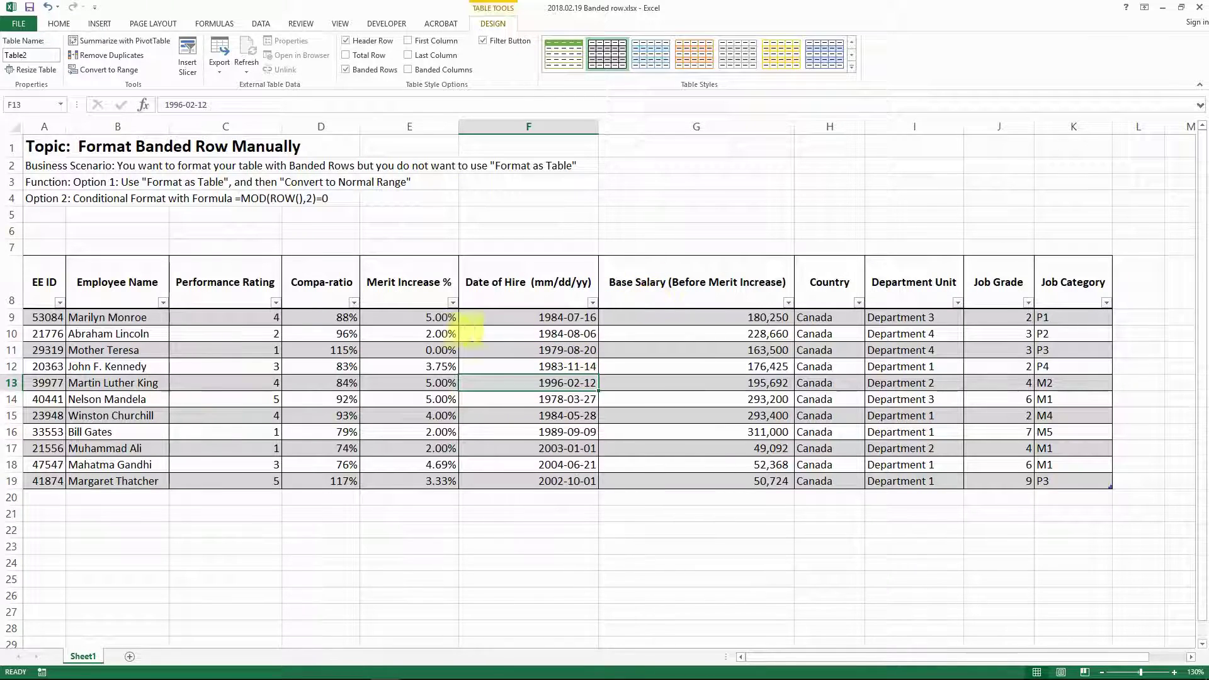
drag(45, 288, 1108, 482)
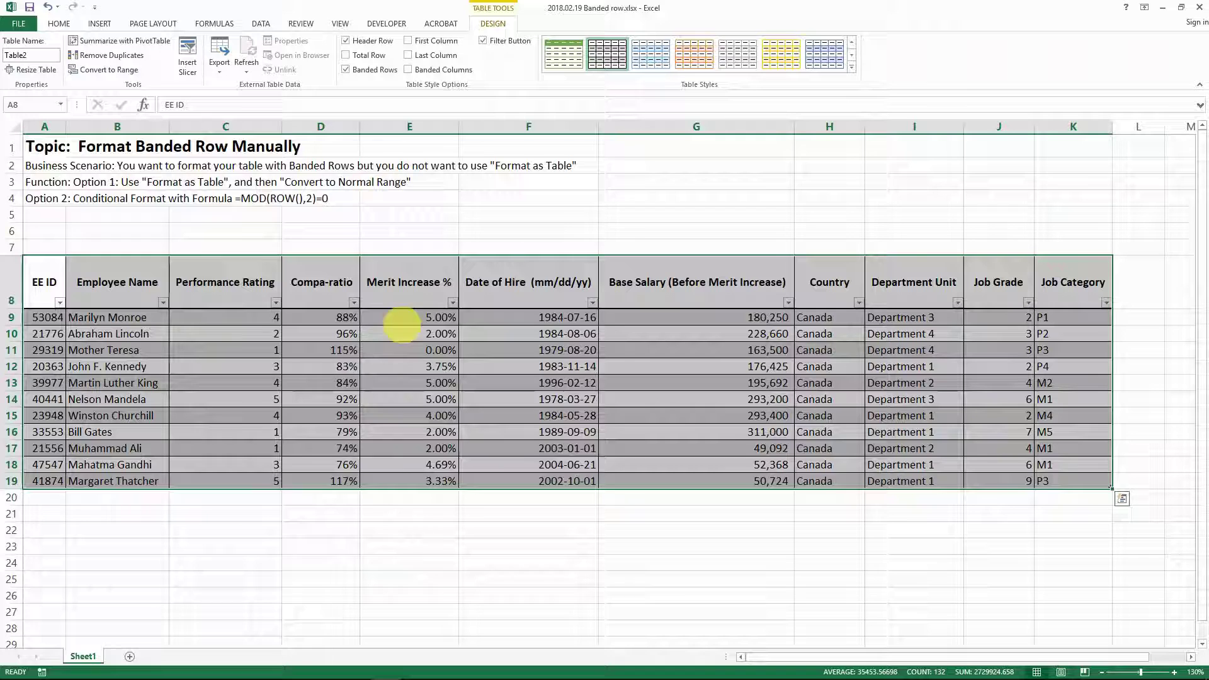
Step: Insert an empty table column at G, headed Column1, just before Base Salary
click(629, 287)
right_click(642, 129)
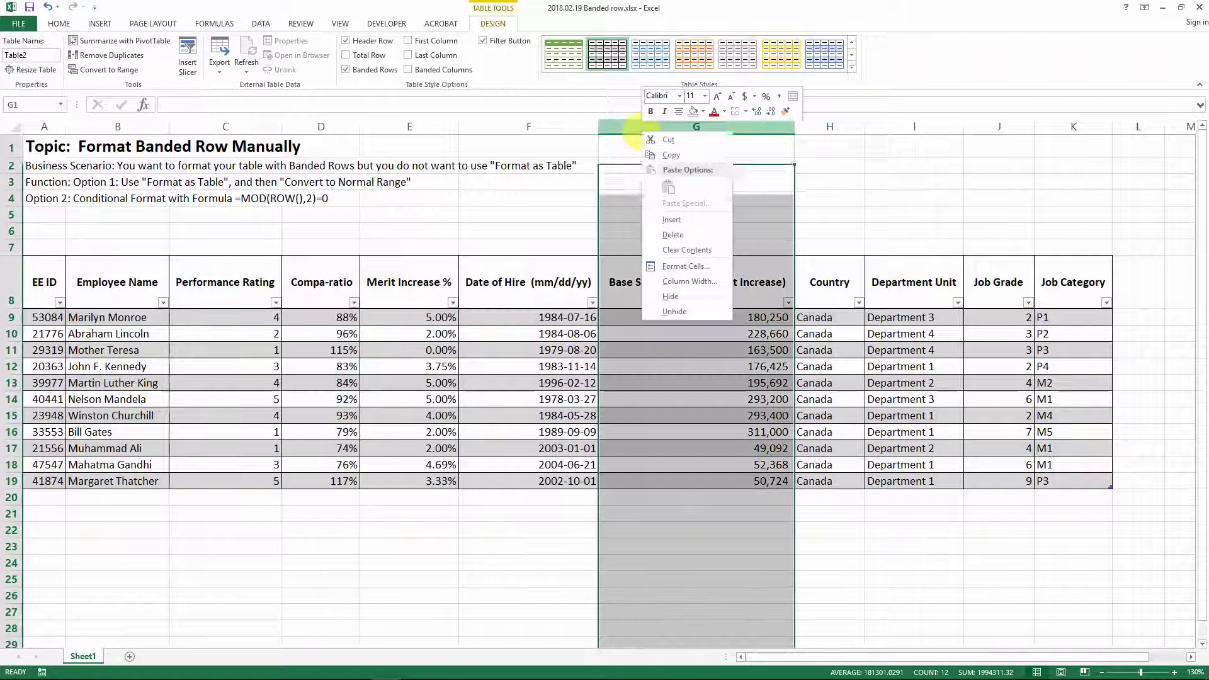
click(668, 220)
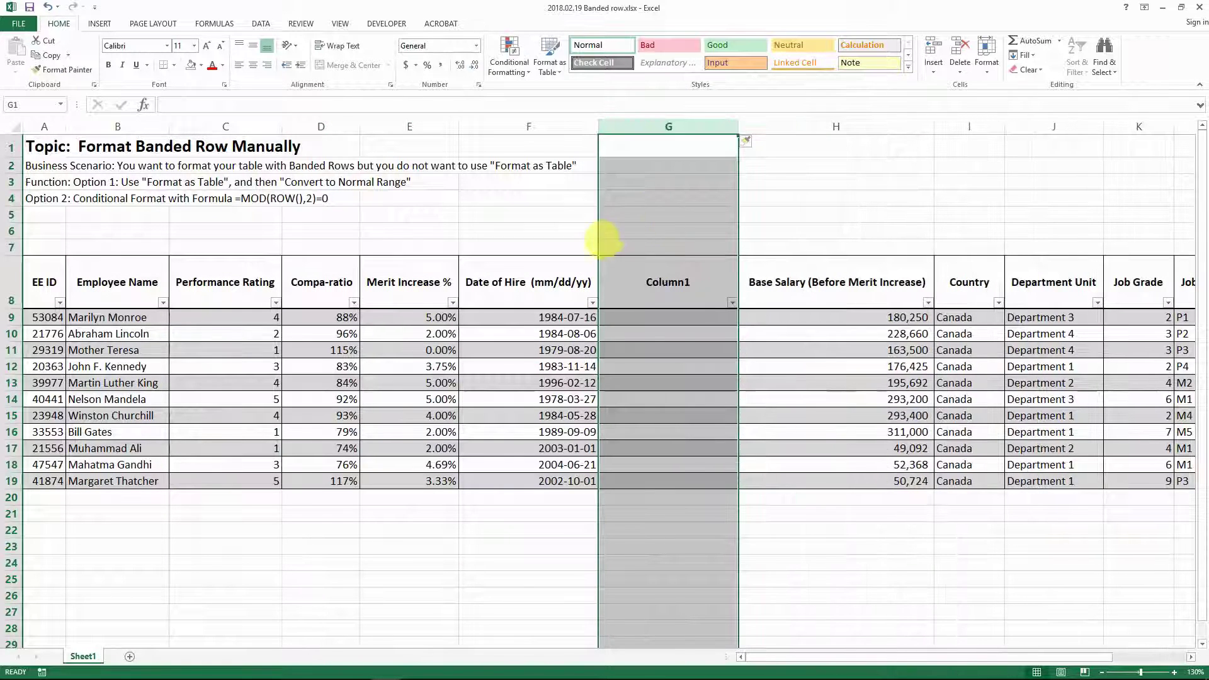
click(636, 277)
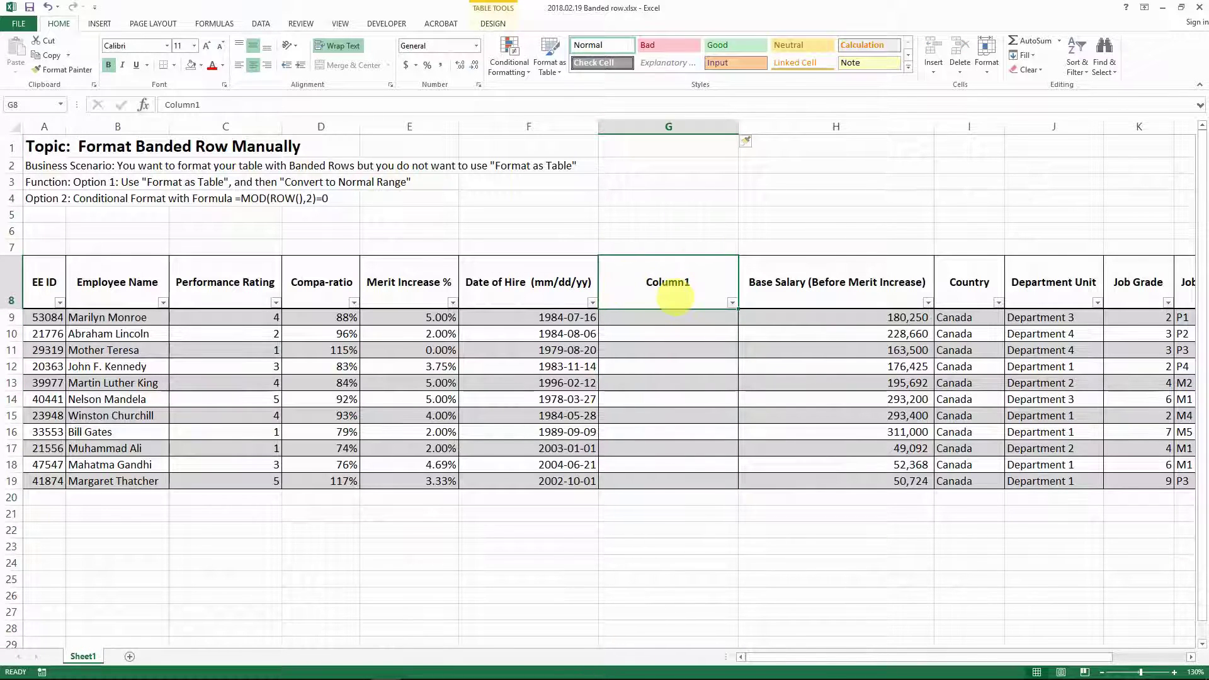
click(680, 129)
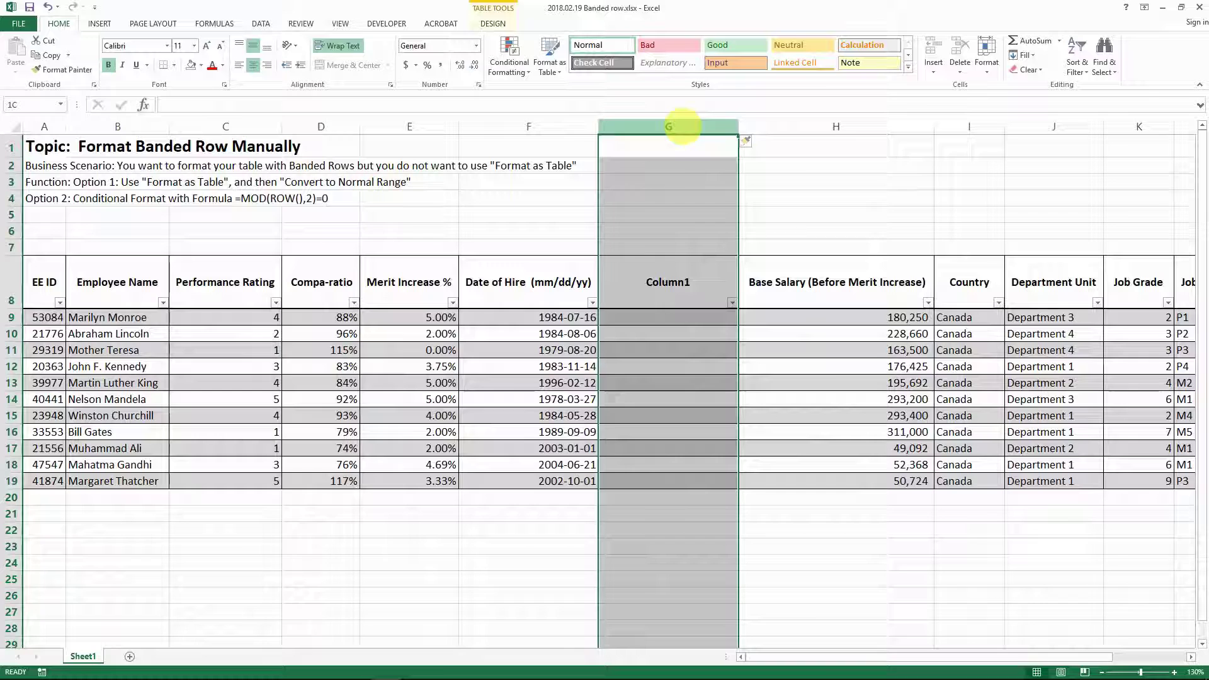
click(657, 277)
click(661, 281)
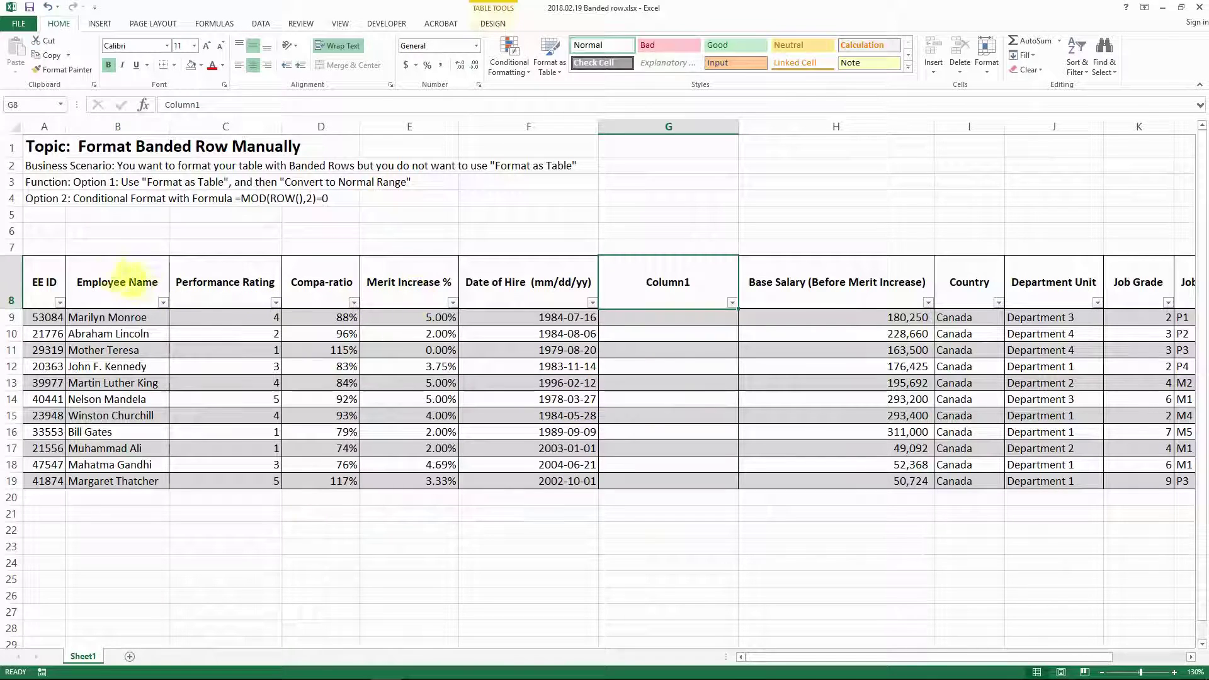
Step: Convert the employee table back to a plain range, confirming with Yes
drag(44, 282, 1058, 480)
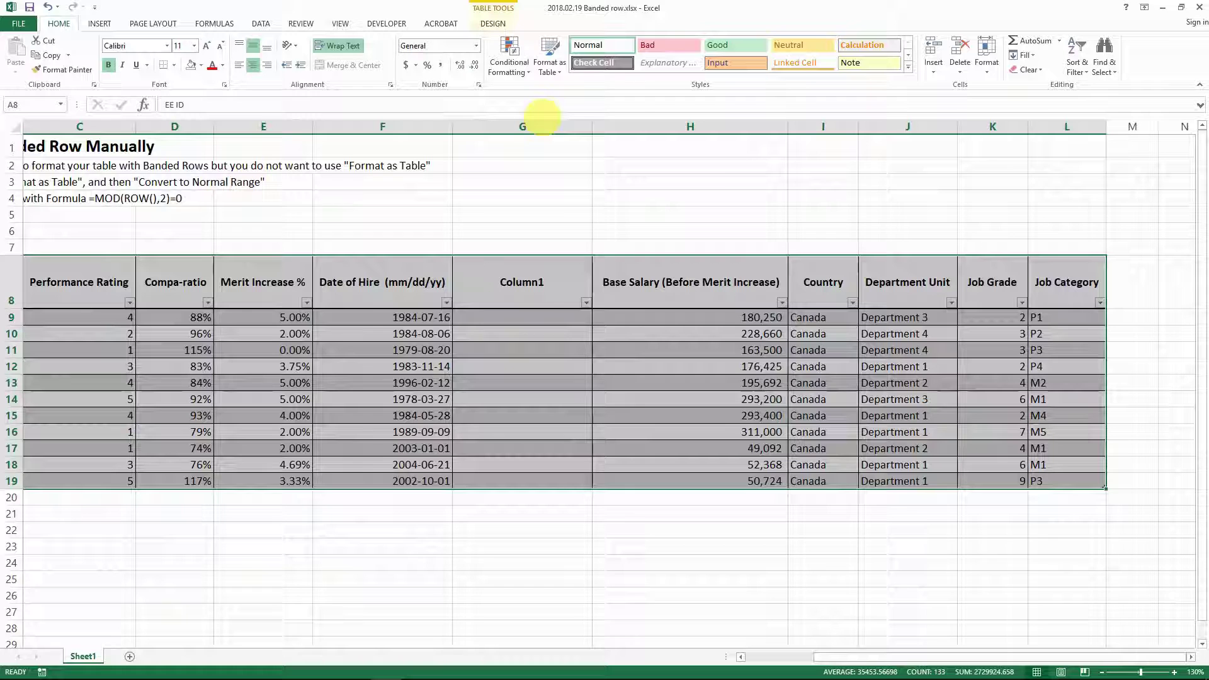
drag(911, 655, 810, 655)
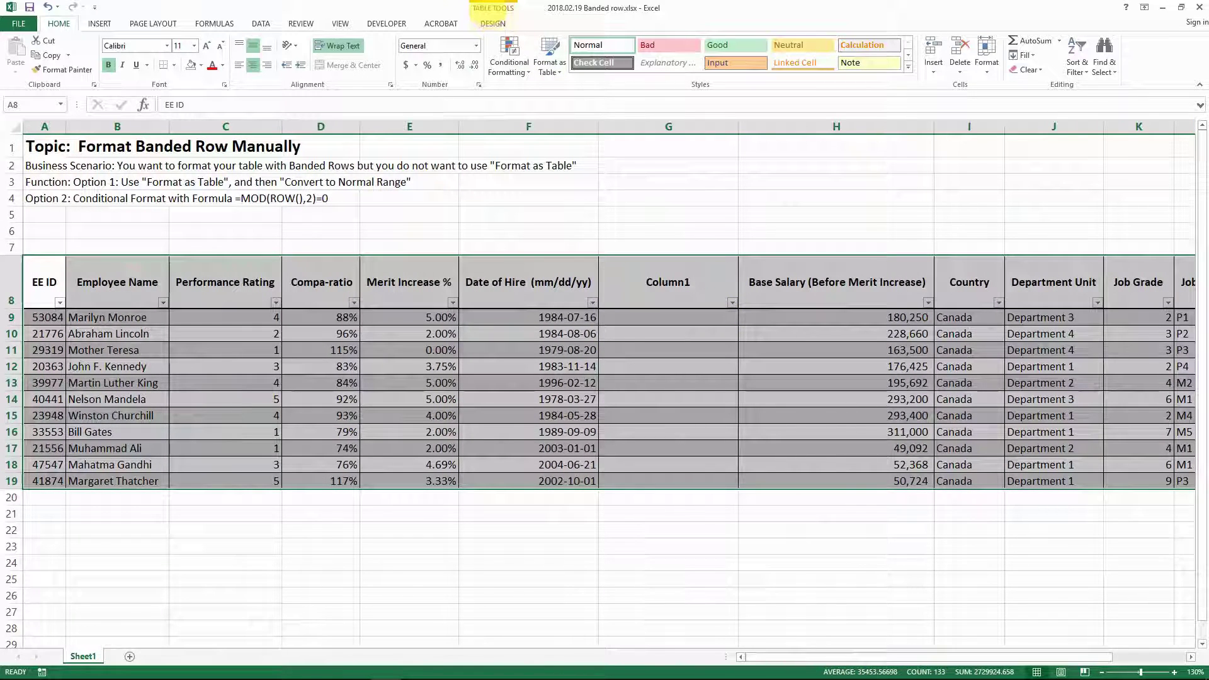
click(493, 23)
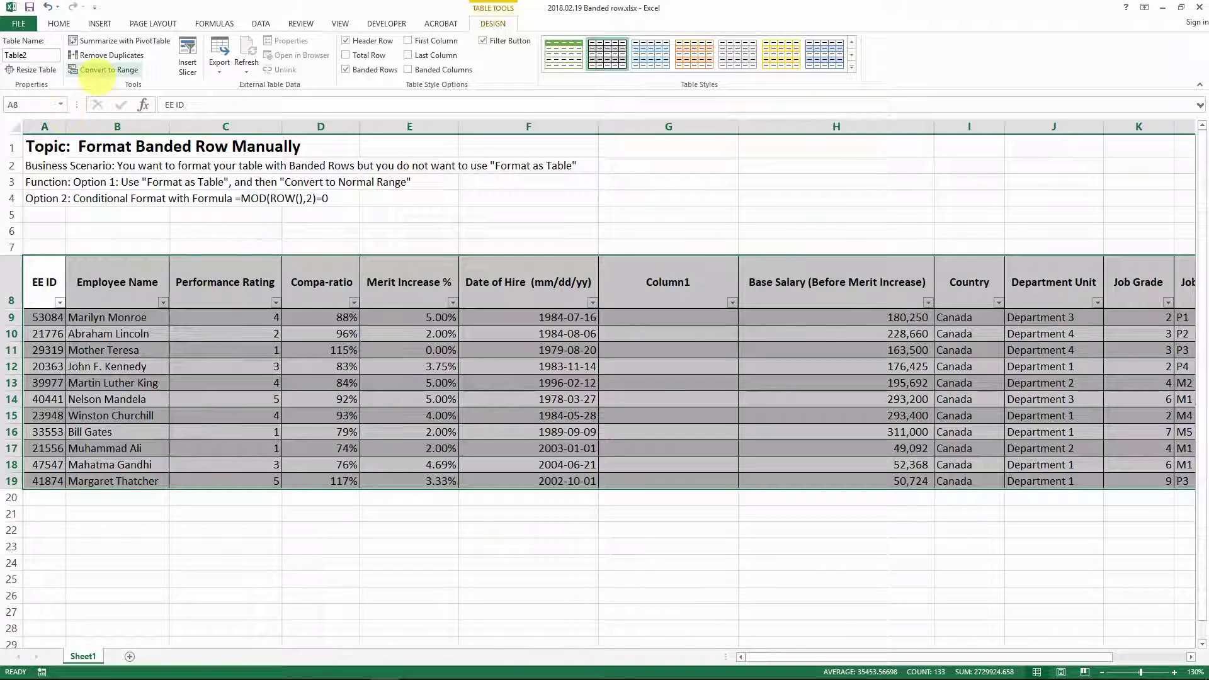
click(109, 69)
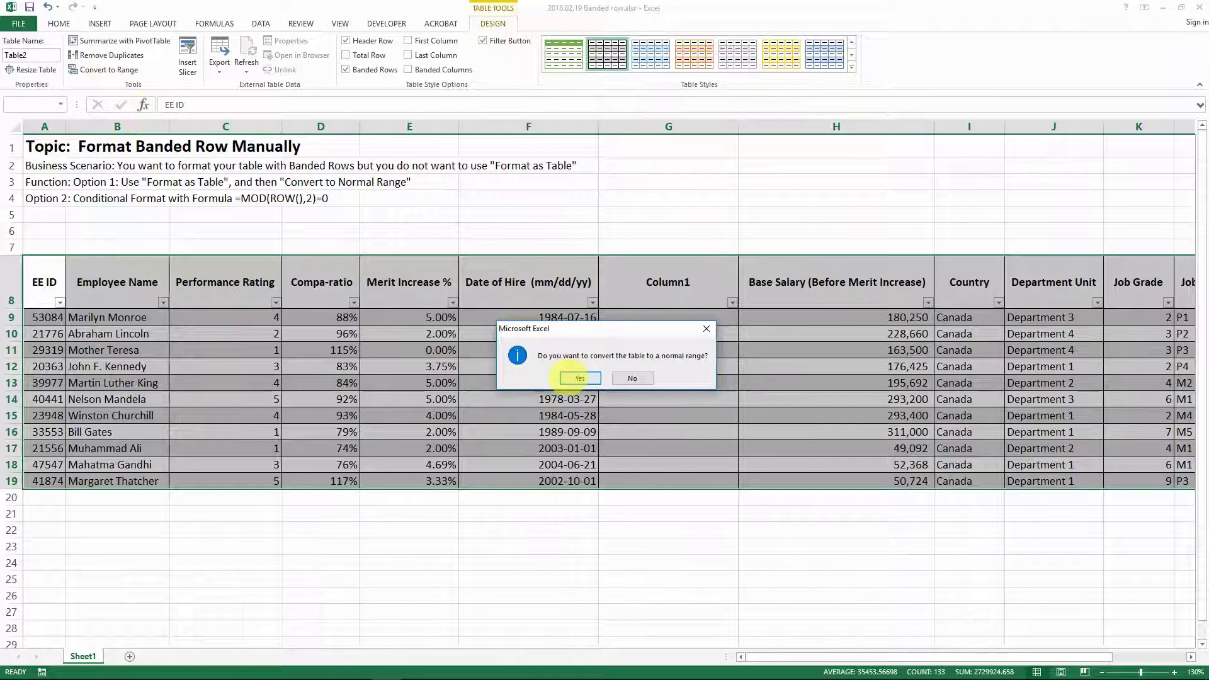
click(568, 377)
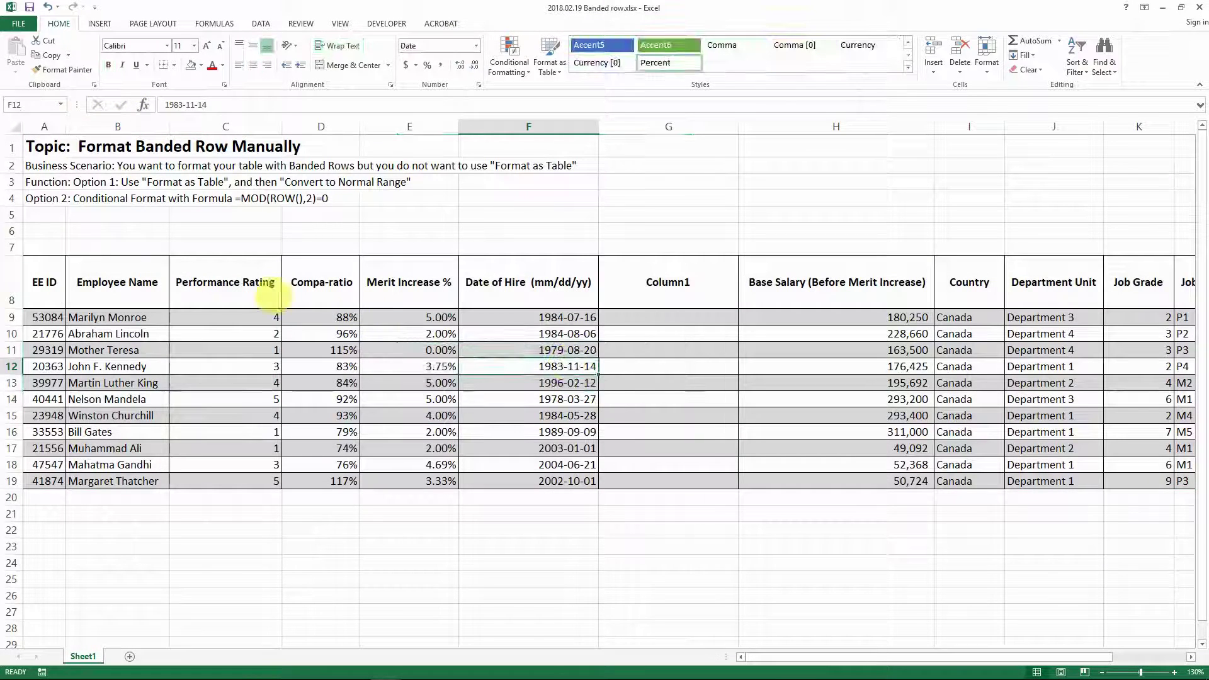
click(554, 296)
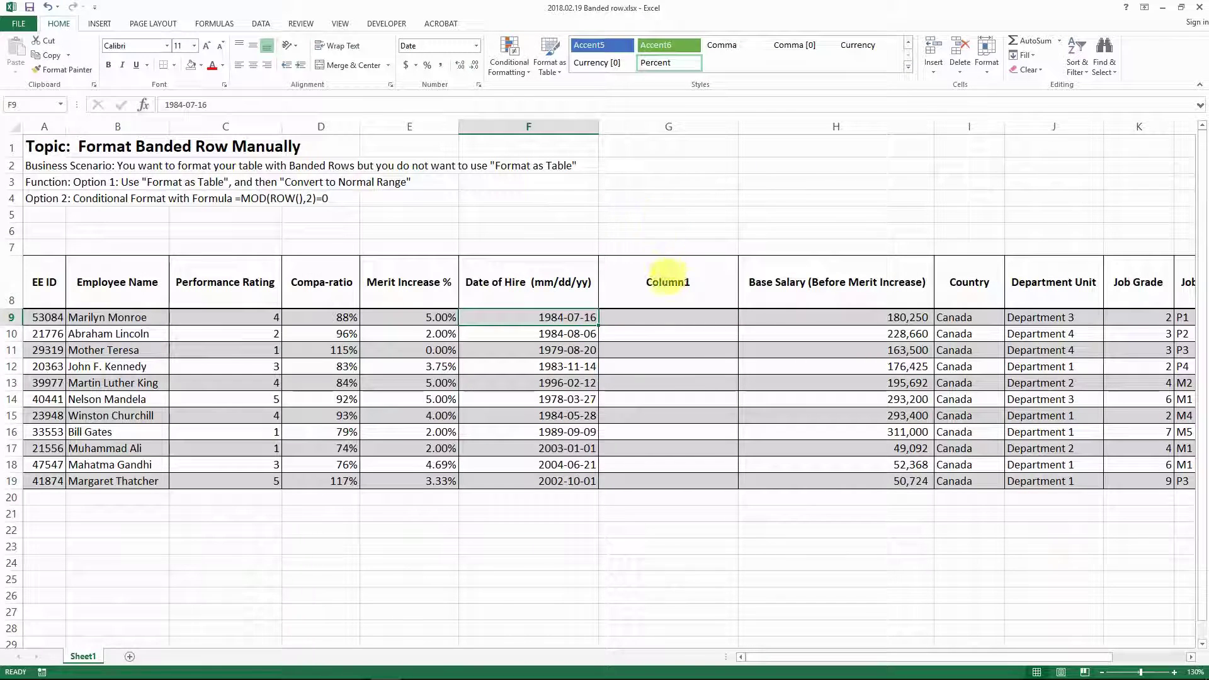
Step: Delete the empty column G so Base Salary follows Date of Hire
click(666, 282)
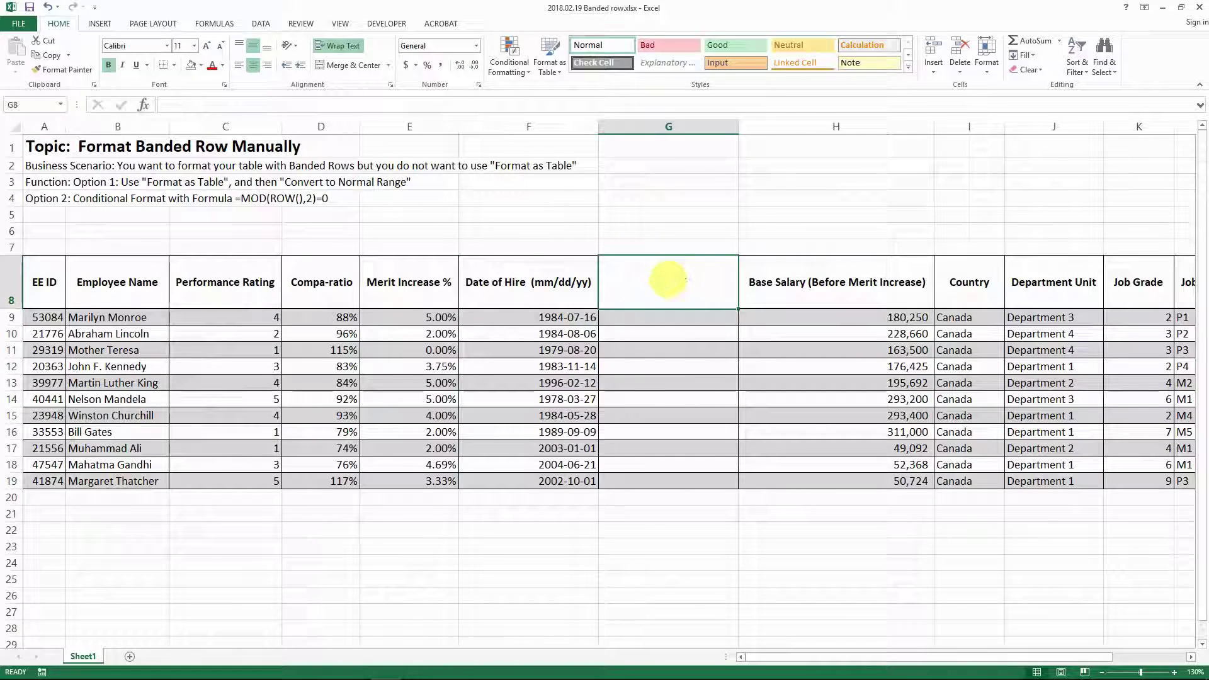
click(698, 121)
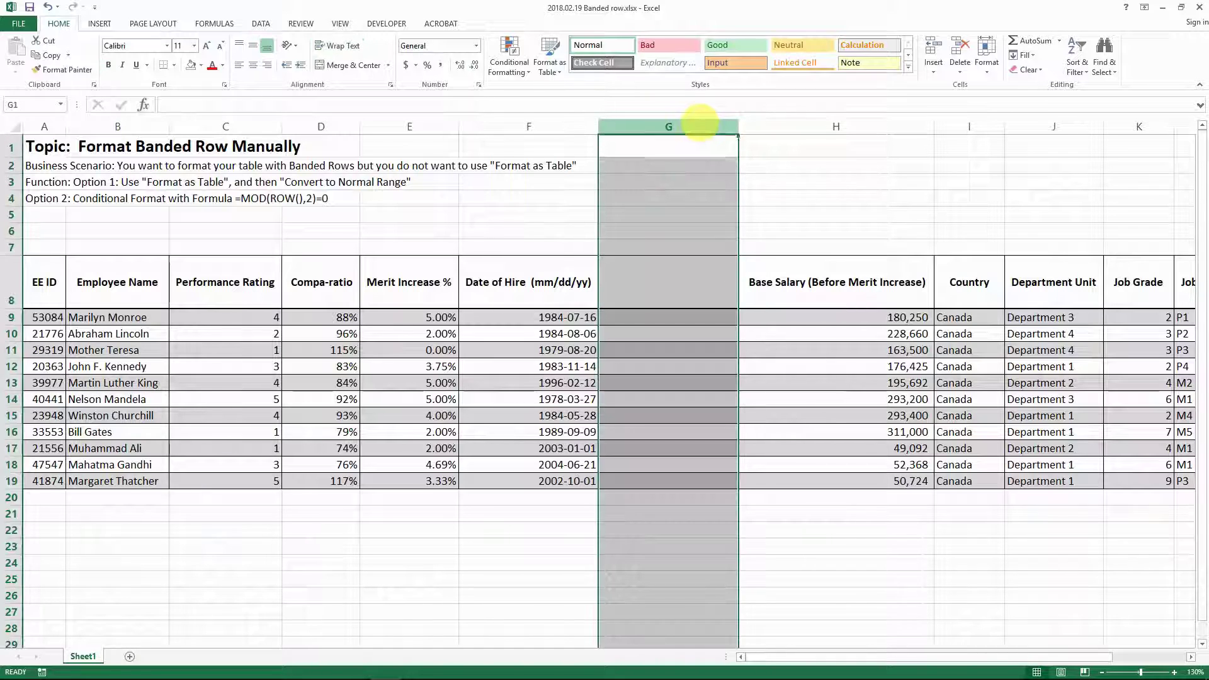
right_click(698, 123)
click(727, 240)
click(711, 284)
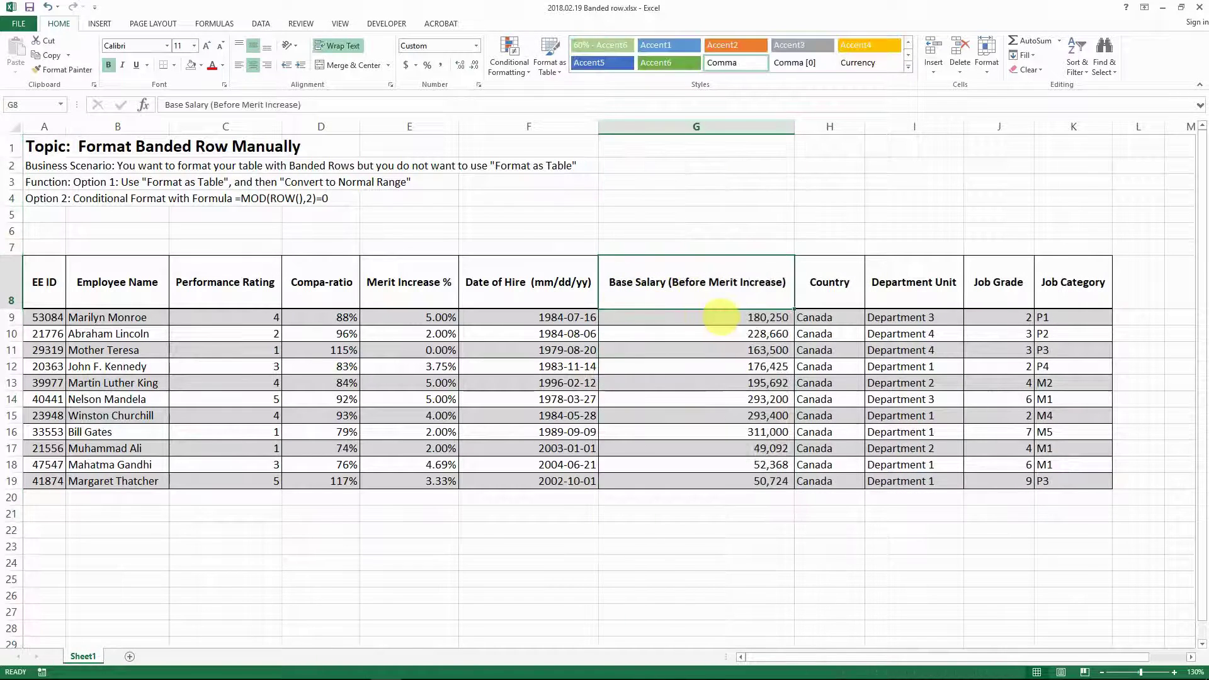
key(Left)
key(Left)
key(Left)
key(Left)
key(Left)
key(Left)
key(Down)
key(Down)
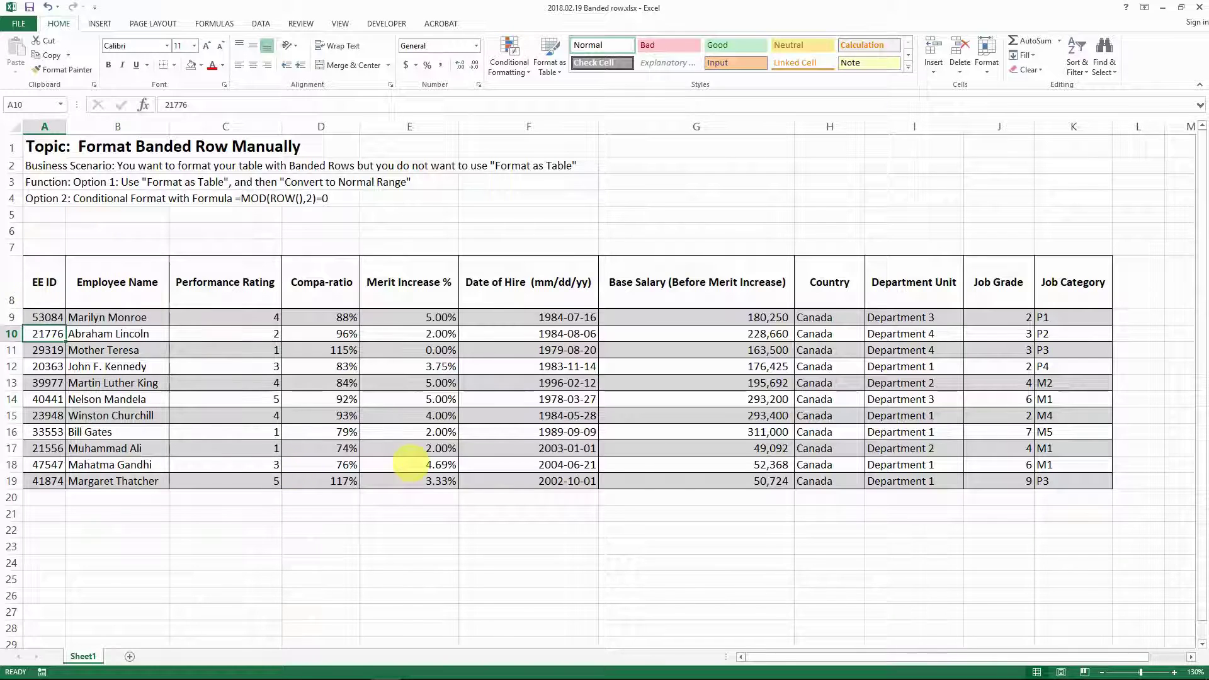
Step: Resize columns C through K to one narrower width and auto-fit the Base Salary column
drag(44, 281, 1077, 478)
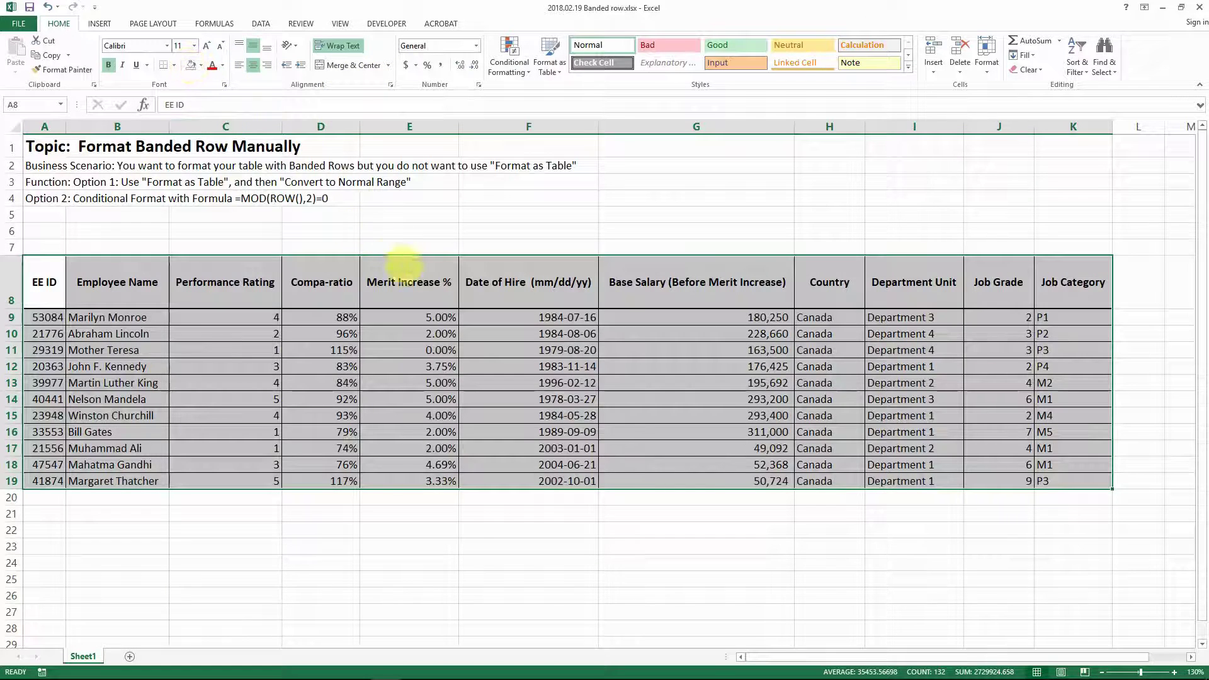
click(403, 272)
drag(208, 126, 1105, 132)
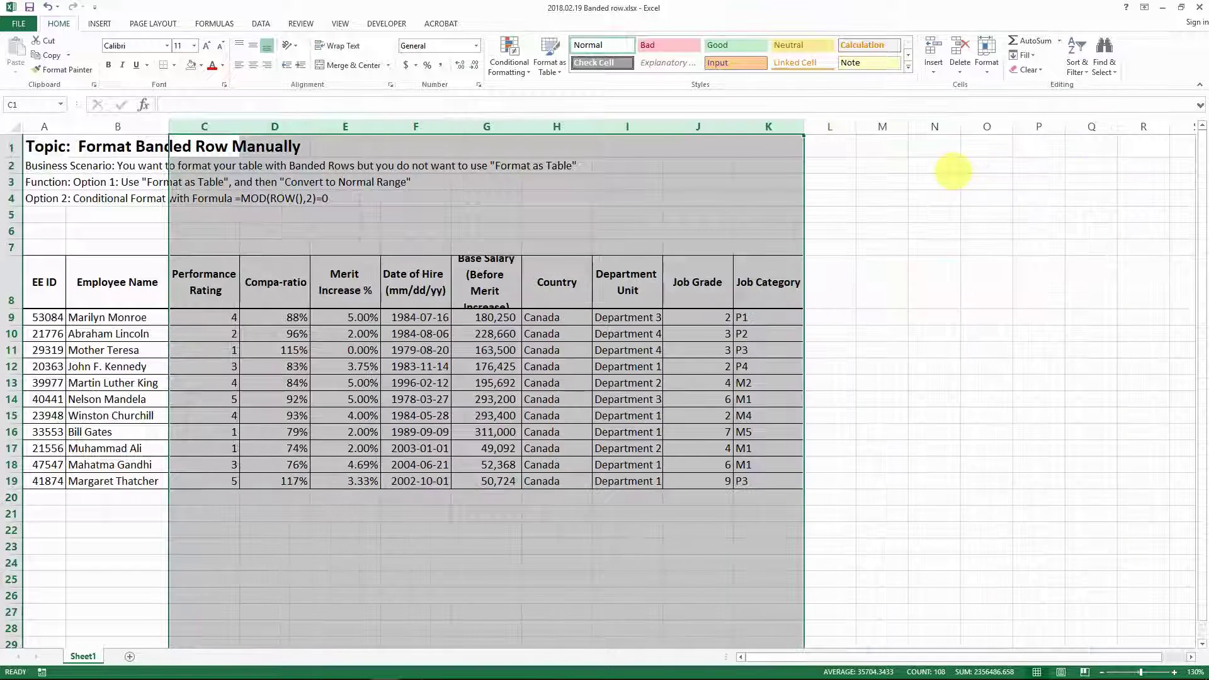
click(472, 318)
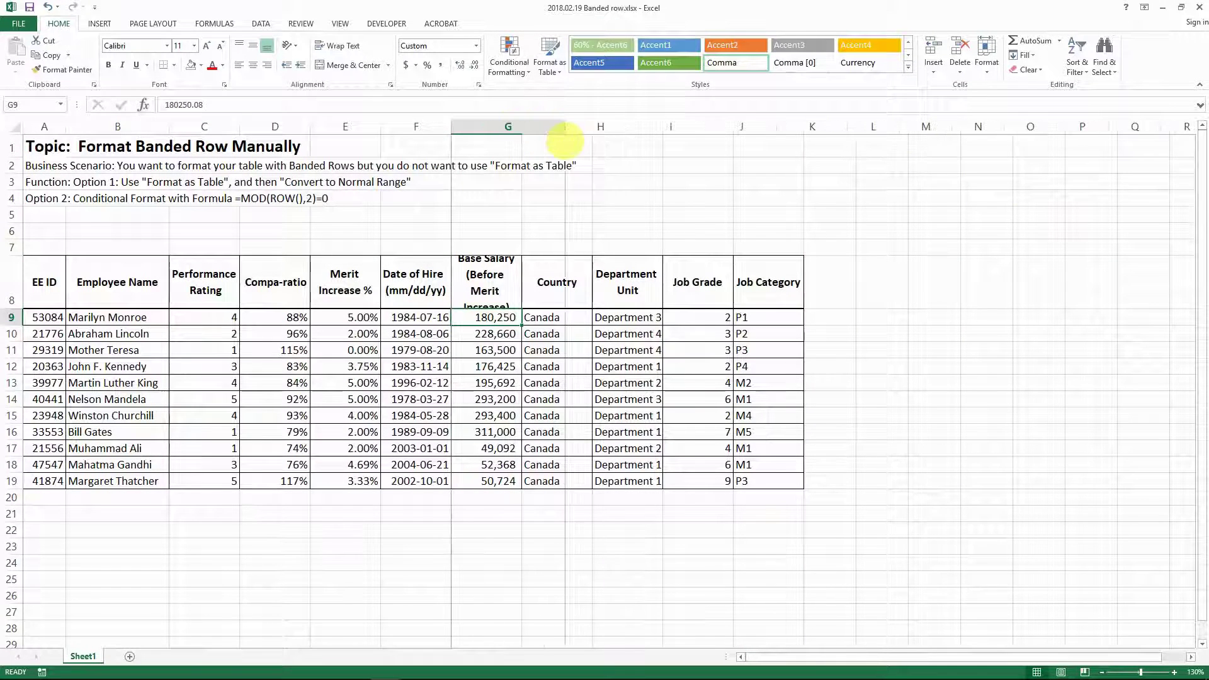
double_click(522, 126)
Step: Select the data rows A9:K19 and bring up the Conditional Formatting menu
click(44, 293)
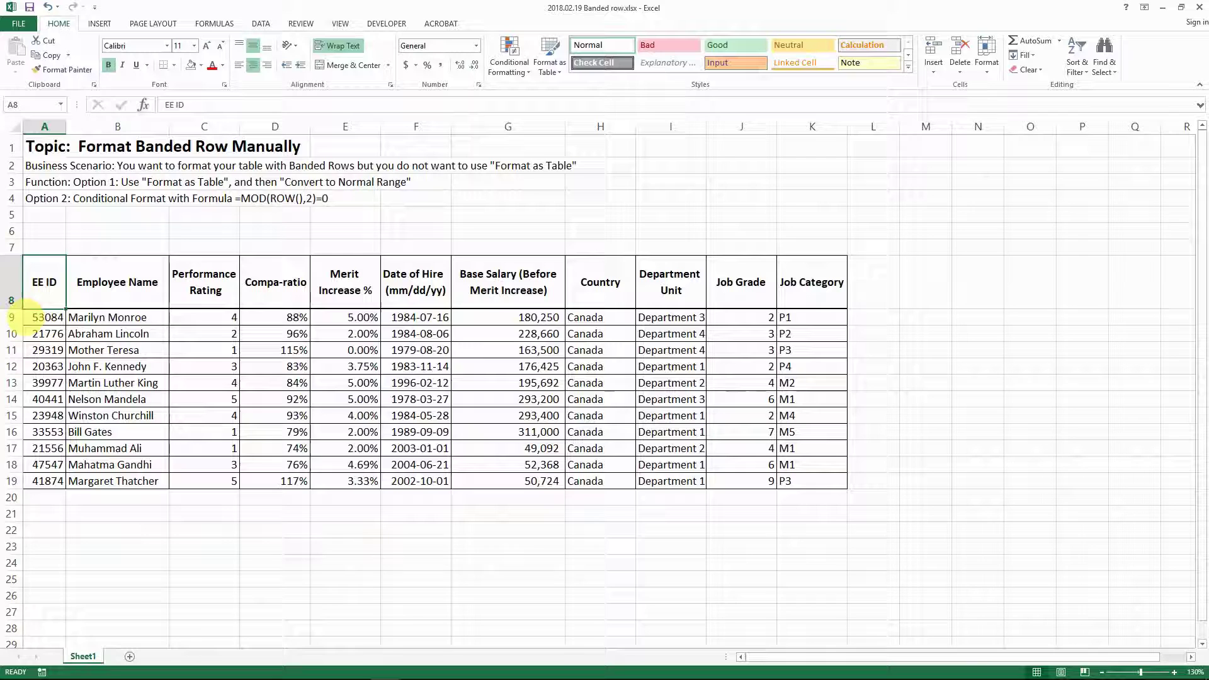
drag(44, 317, 812, 480)
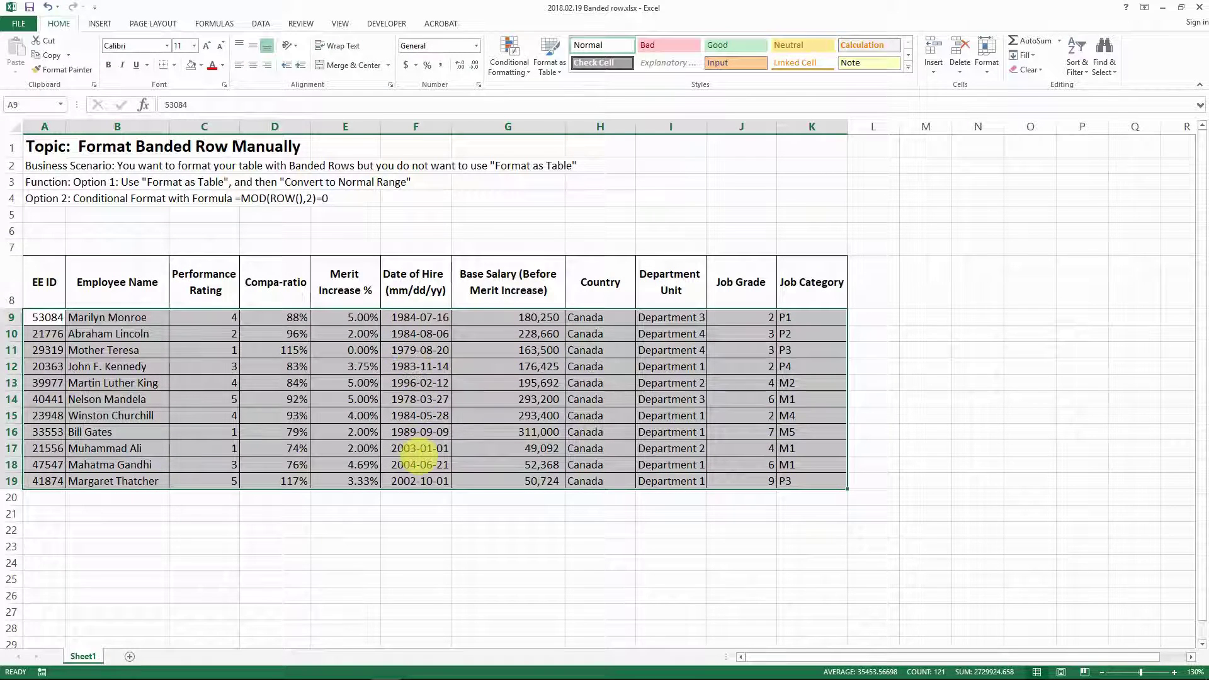
click(507, 63)
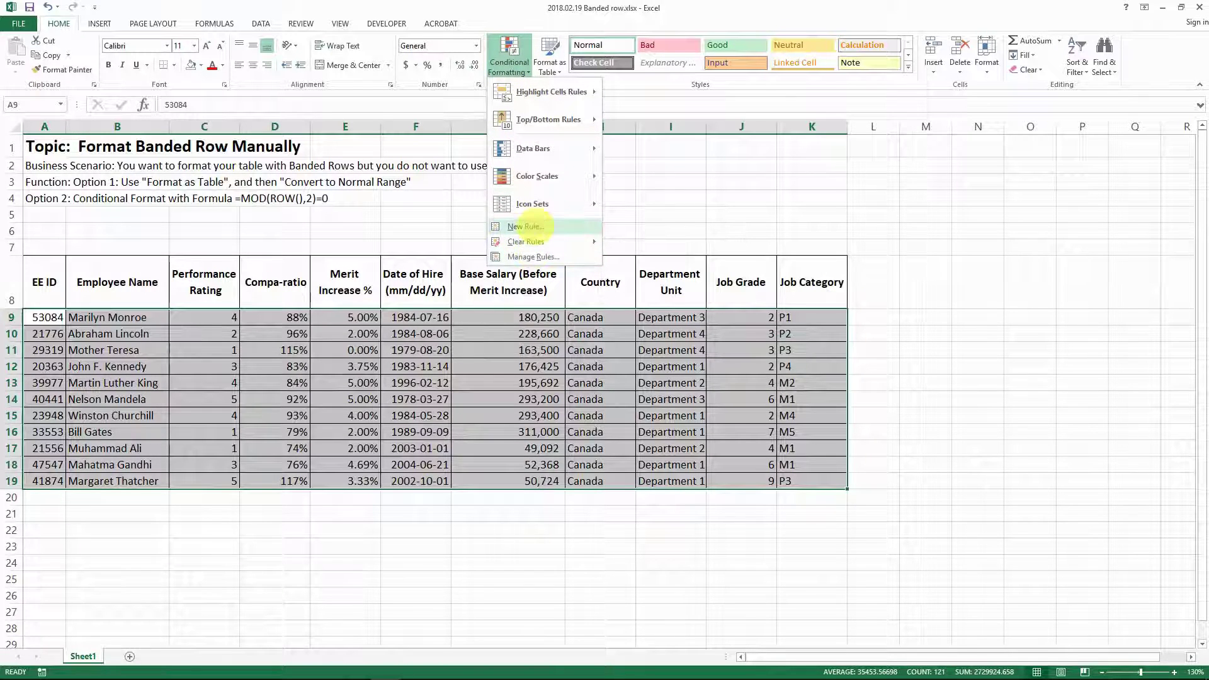
Step: Start a New Rule of type 'Use a formula to determine which cells to format'
click(526, 226)
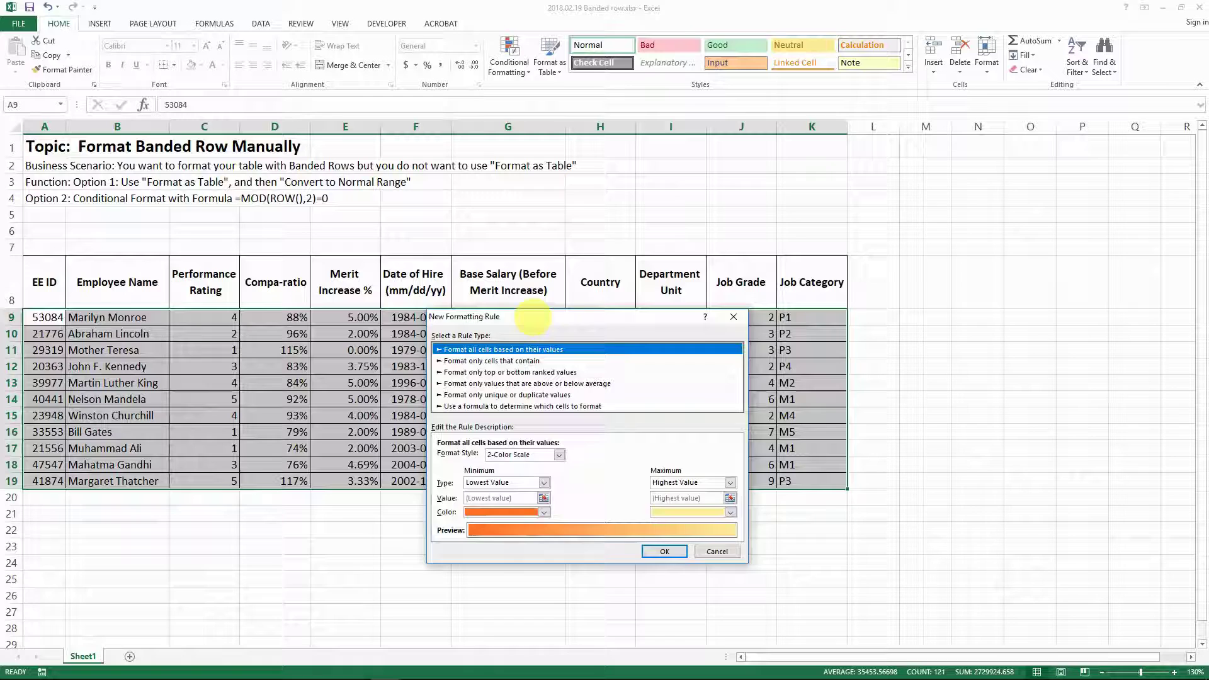
drag(534, 313, 535, 184)
click(535, 270)
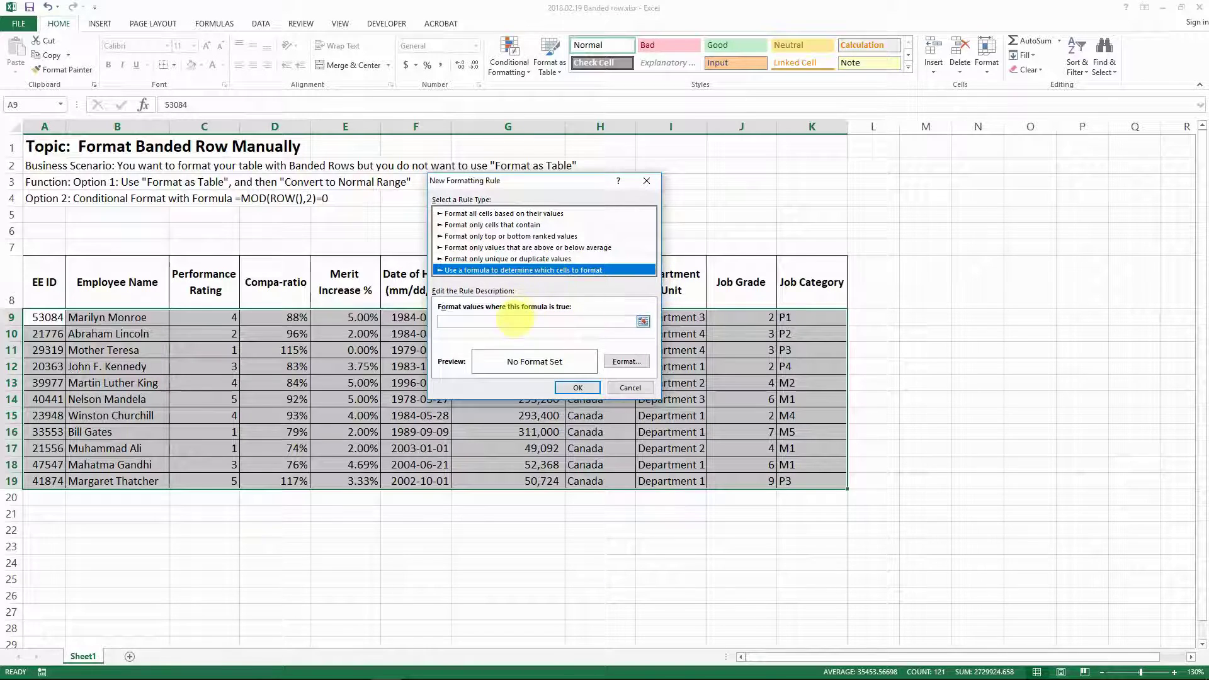
Step: Enter the rule formula =MOD(ROW(),2)=0, correcting the stray character
click(554, 322)
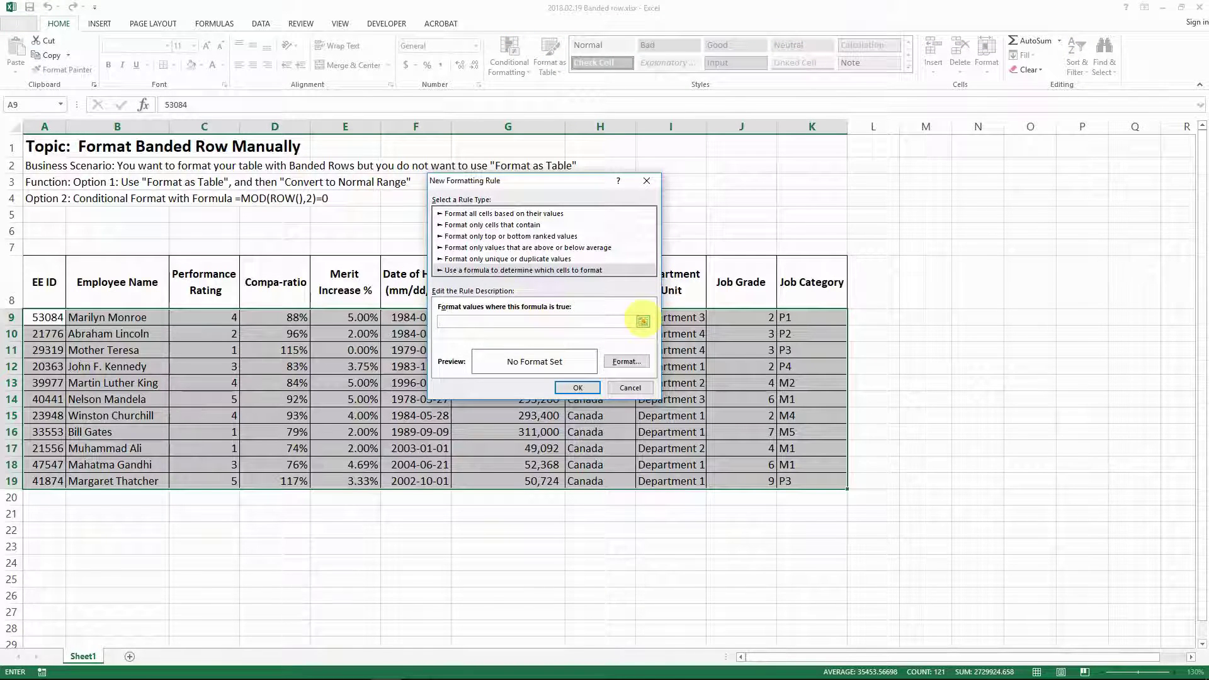
text(=Mo)
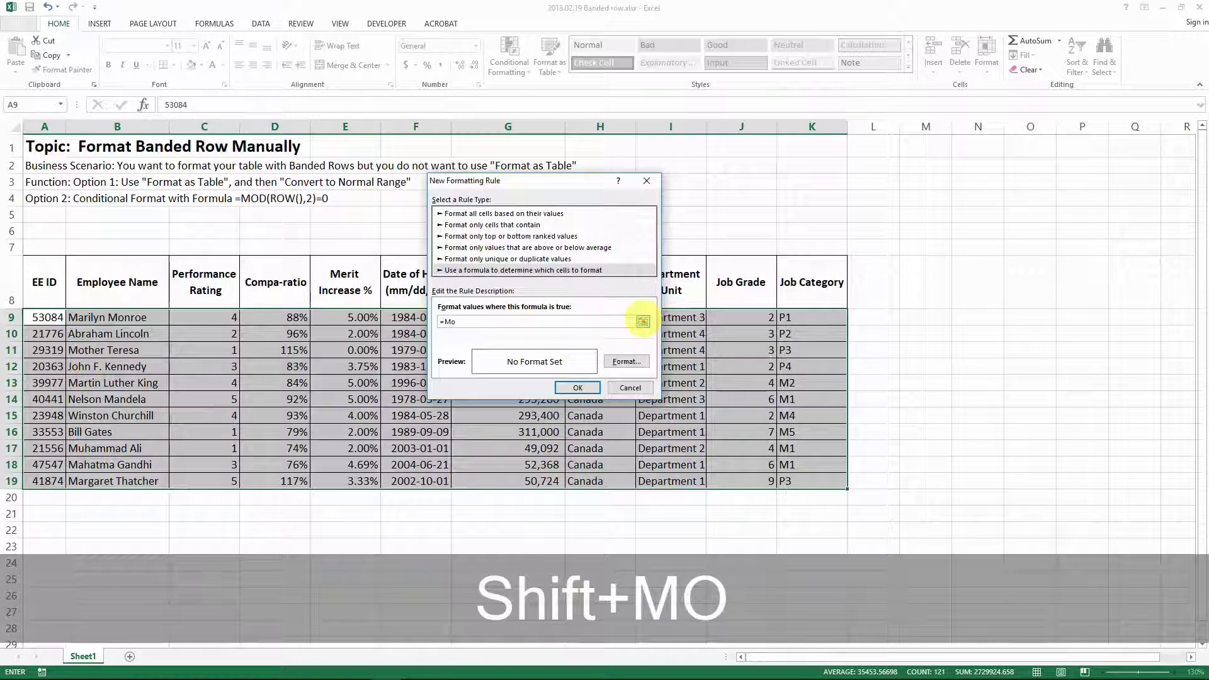
text(d()
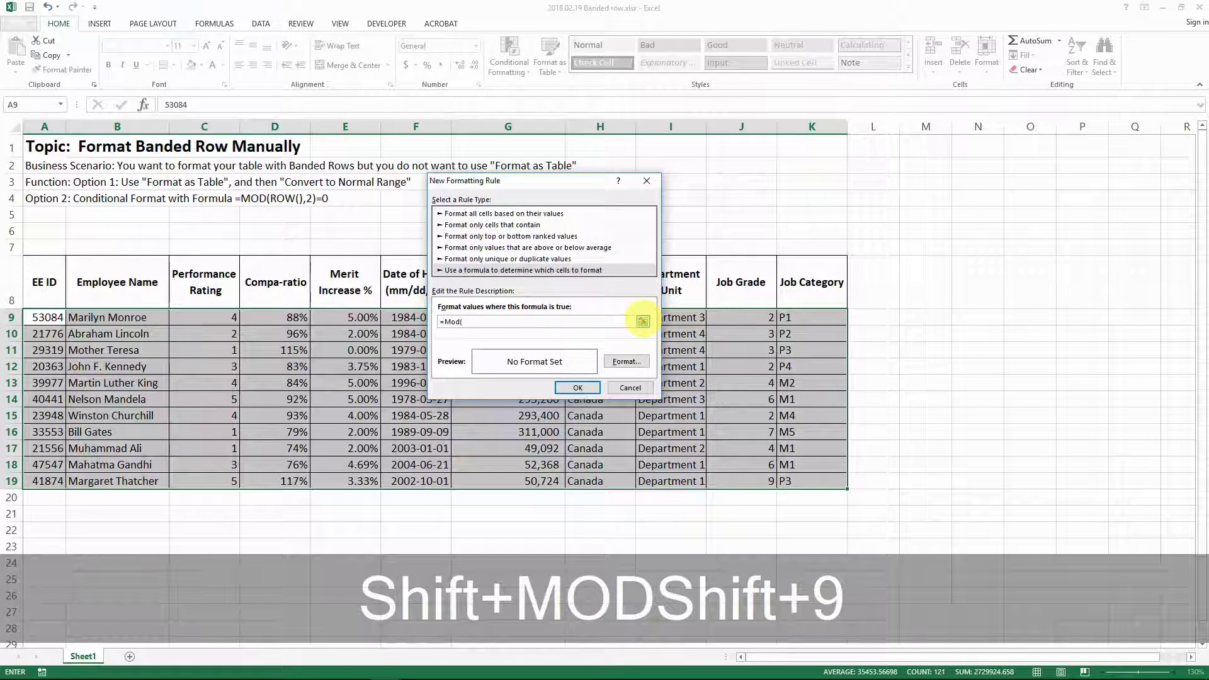
text(Row())
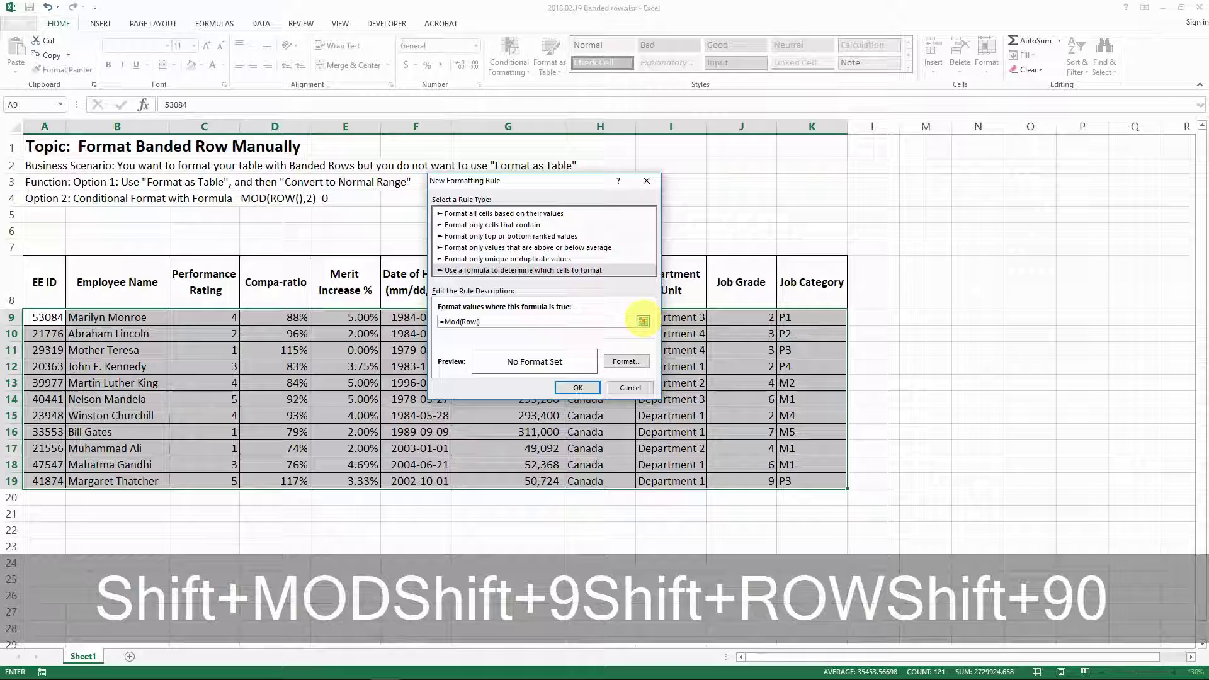
text(,)
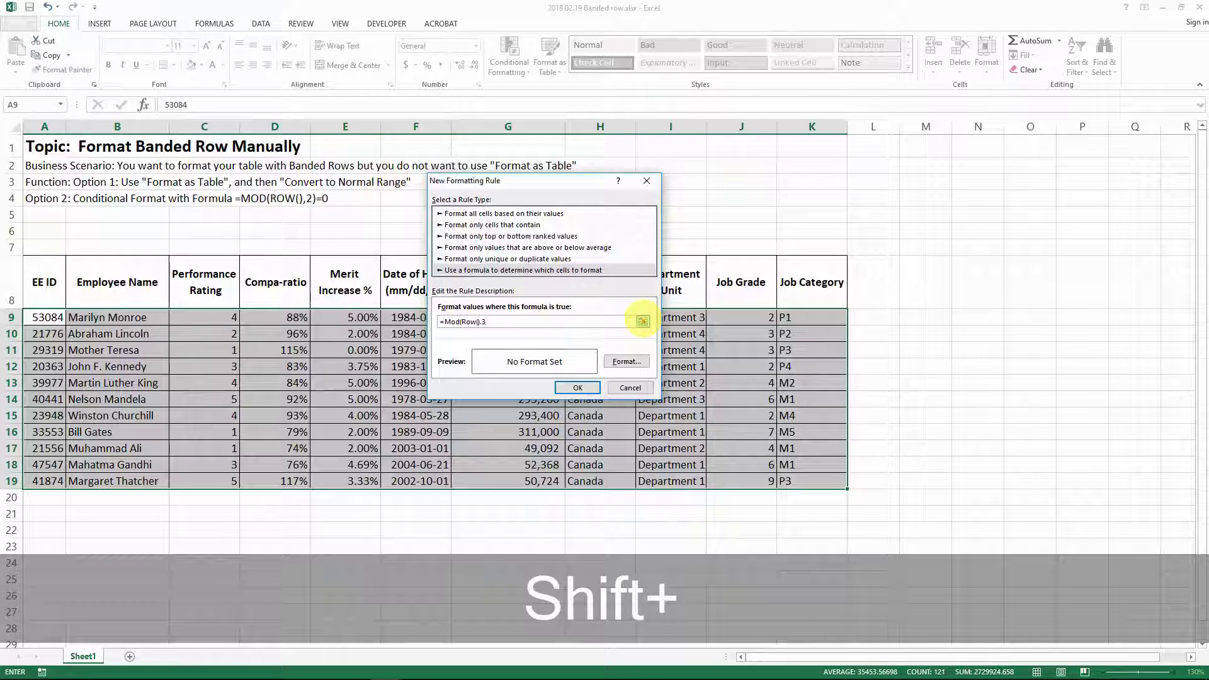
text(2)=0)
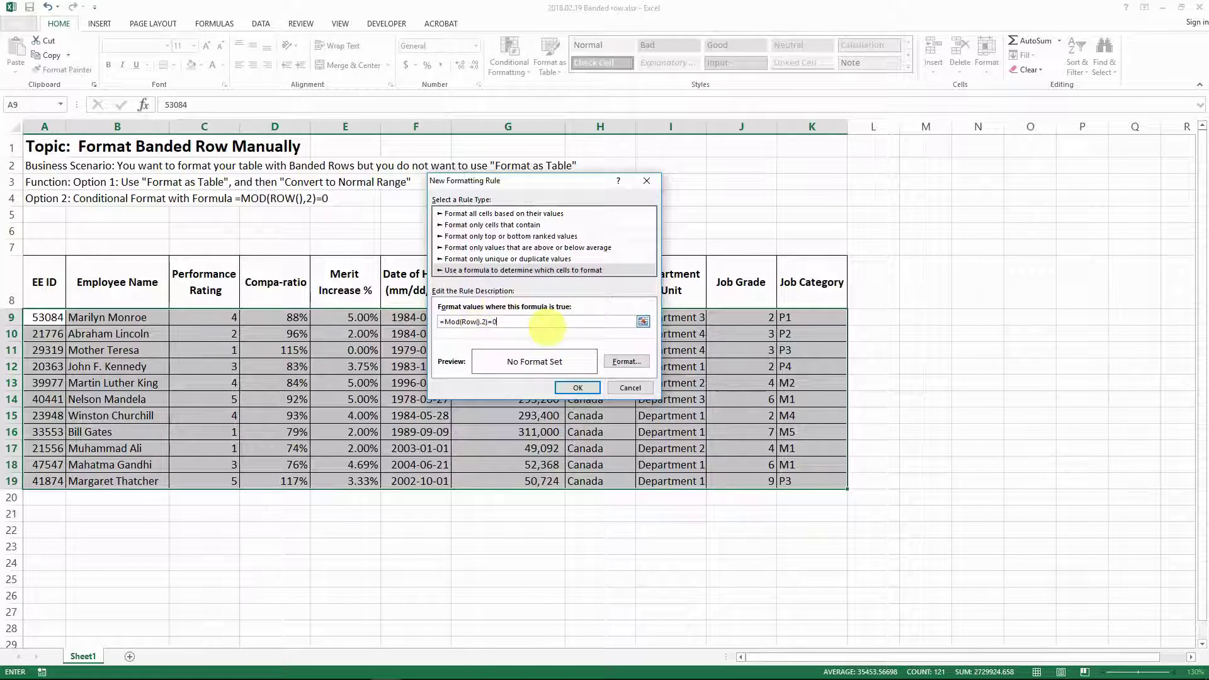
Step: Set the rule's format to a darker grey background fill
click(622, 360)
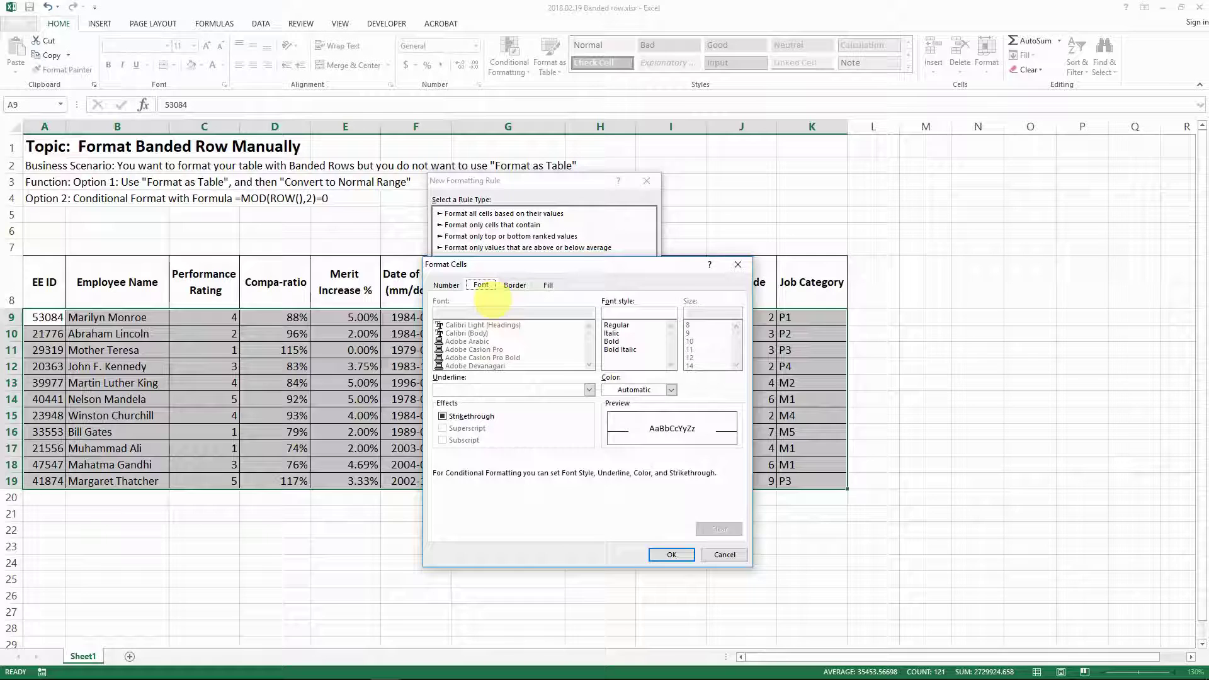
click(548, 285)
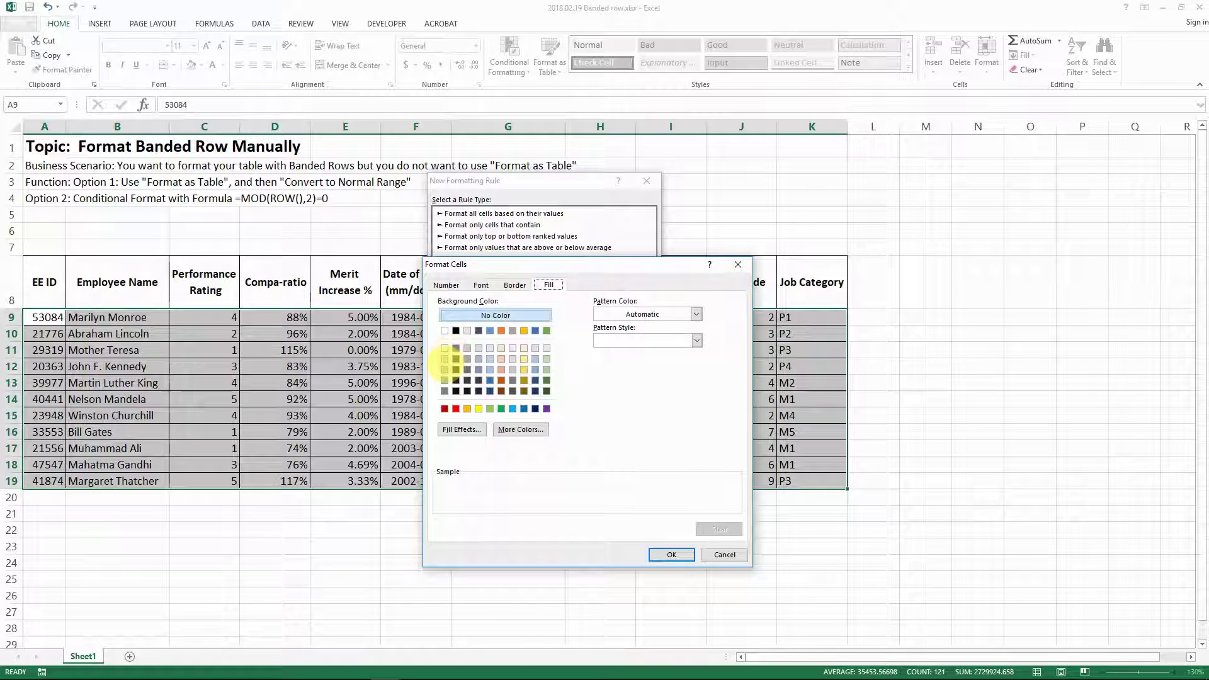
click(445, 358)
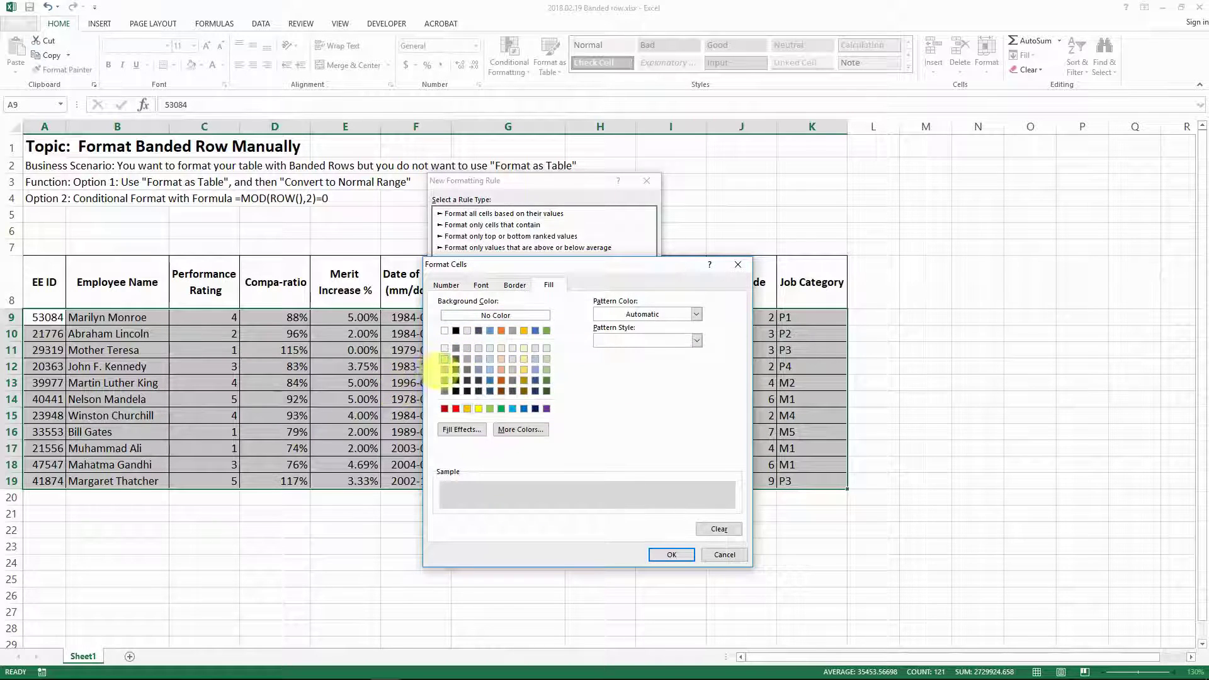
click(445, 369)
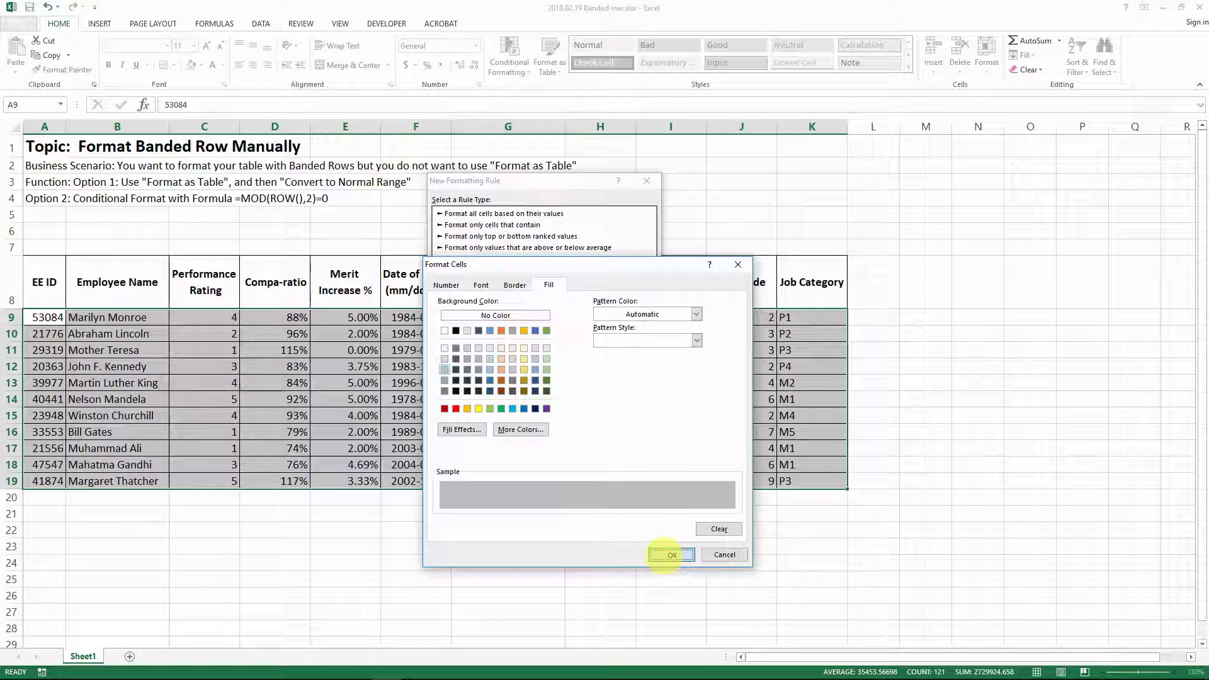
click(671, 554)
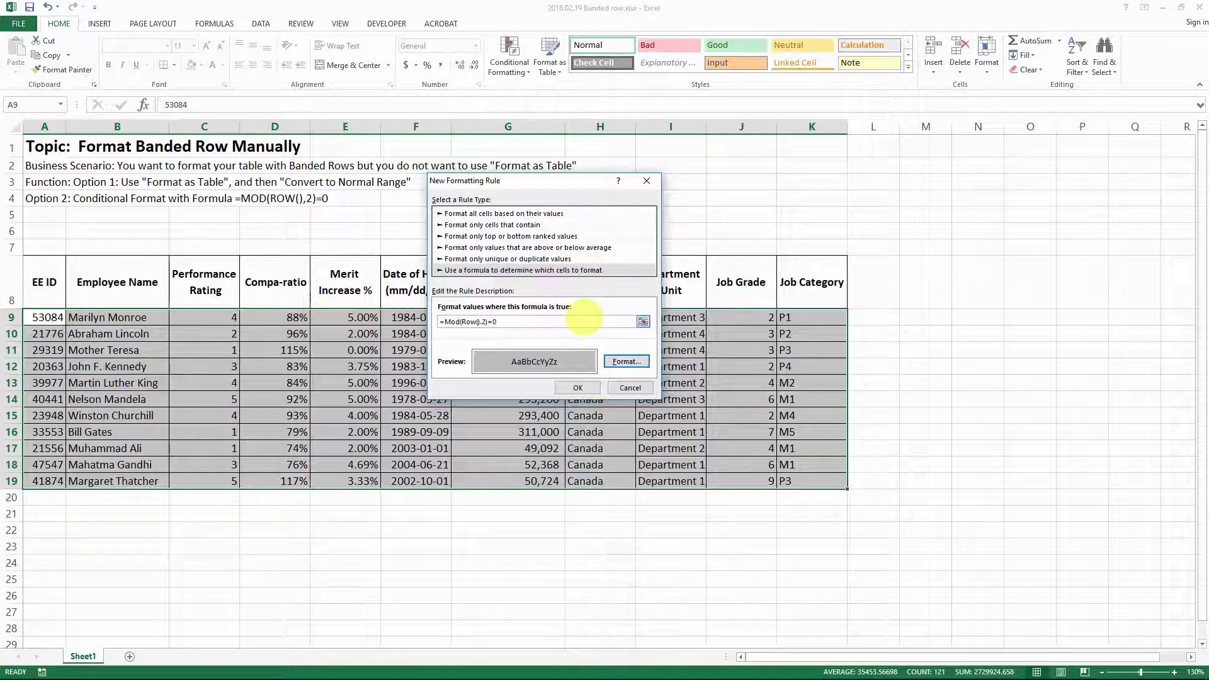
Step: Save the rule, dismissing the formula warning, so even rows 10–18 turn grey
click(577, 387)
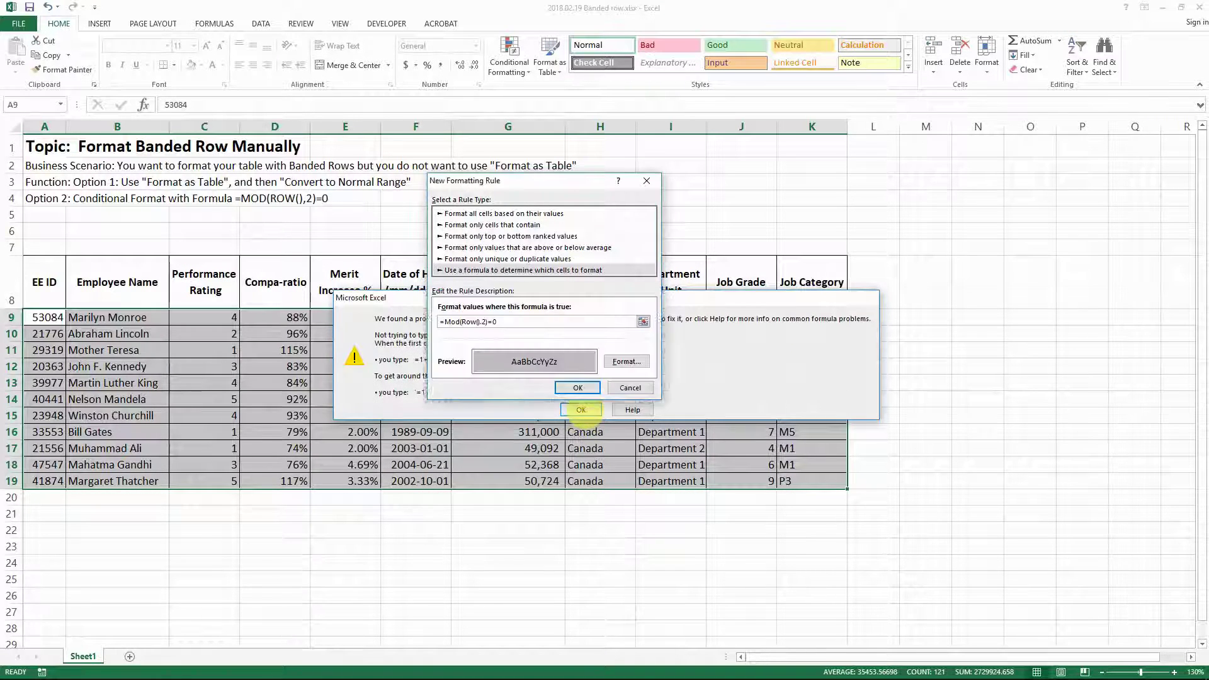
click(580, 409)
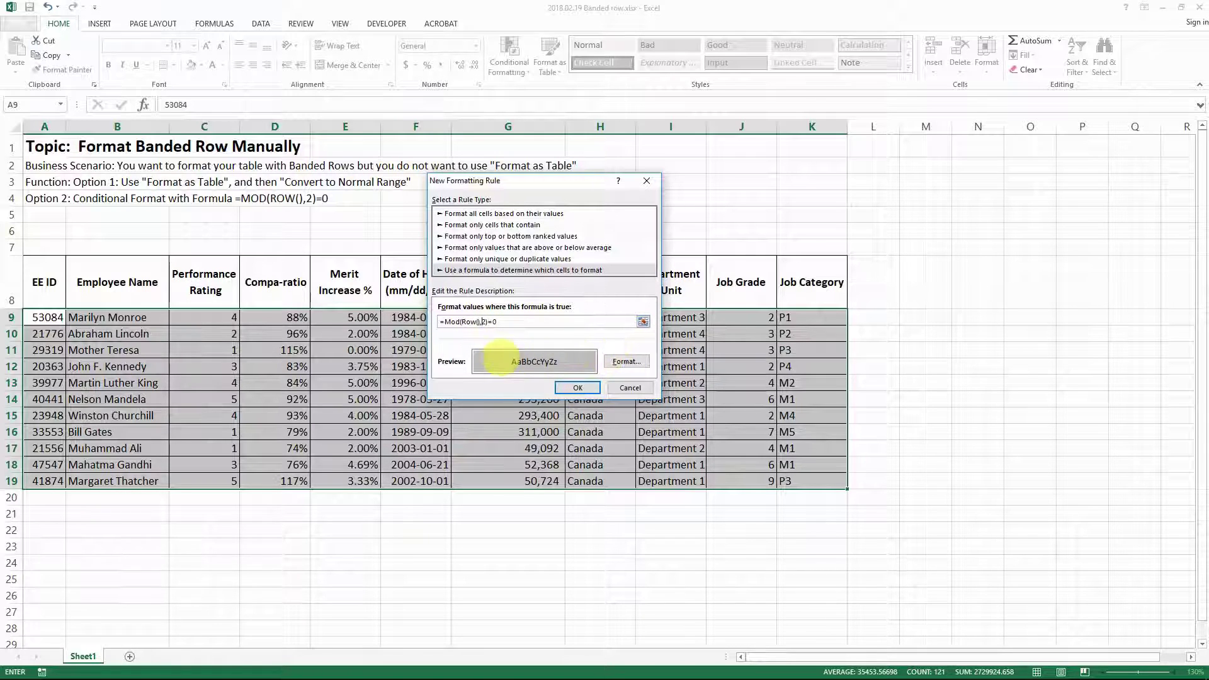
click(577, 388)
Step: Click away to view the grey banding, then reselect data rows A9:K19
click(579, 386)
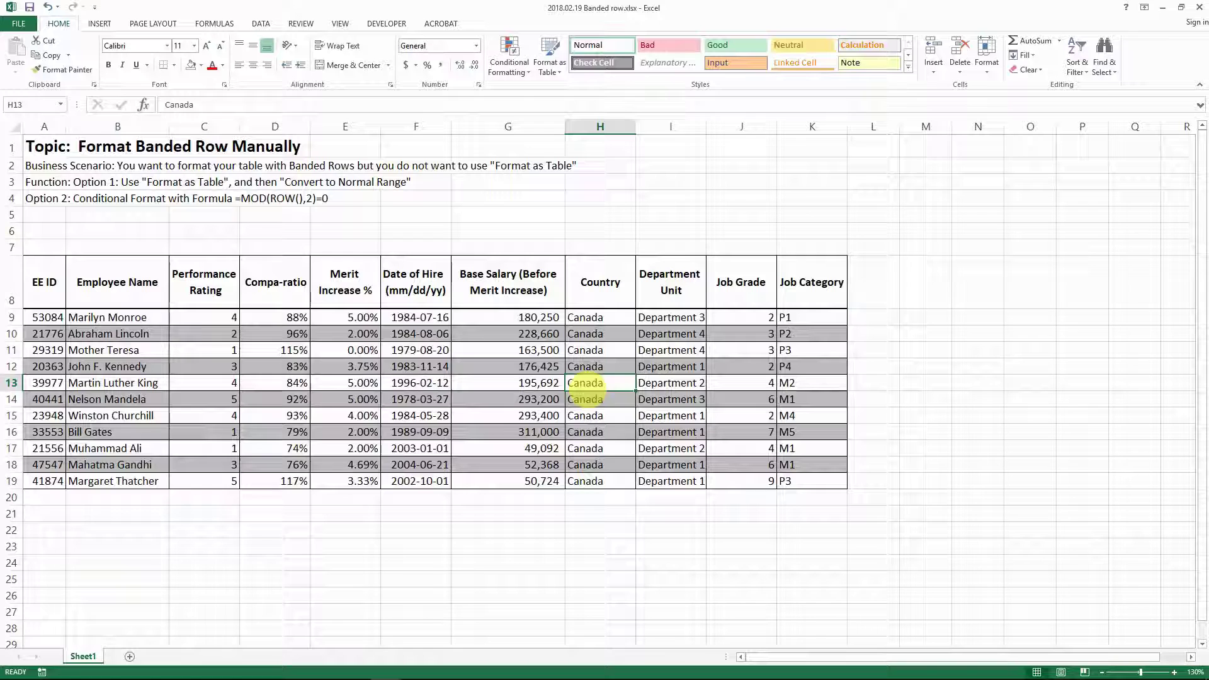
drag(47, 317, 801, 478)
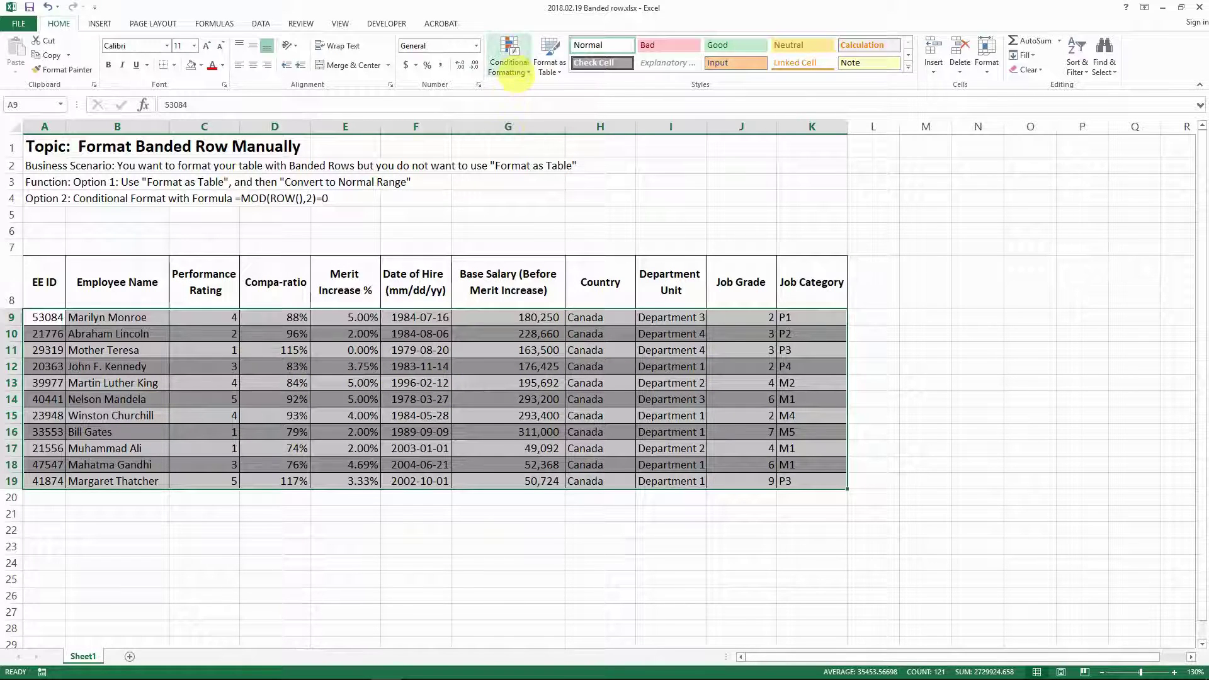
Step: Edit the MOD(ROW(),2)=0 banding rule so its fill is orange instead of grey, and apply it
click(510, 63)
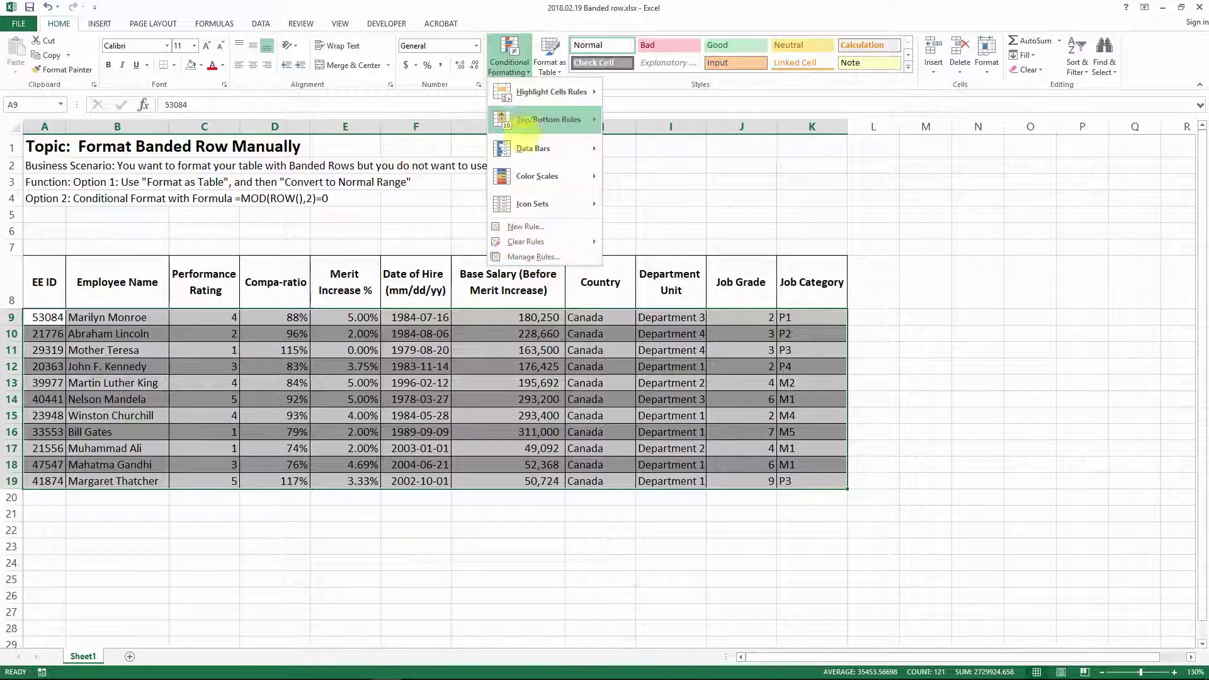
click(532, 257)
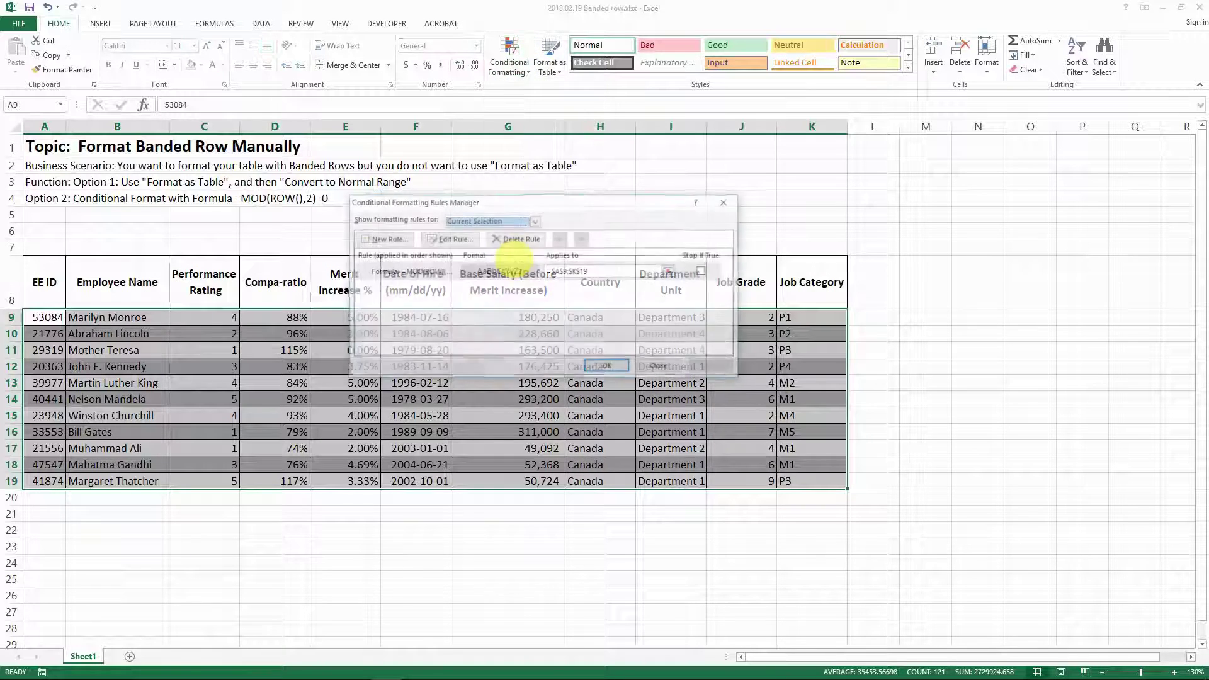
click(491, 270)
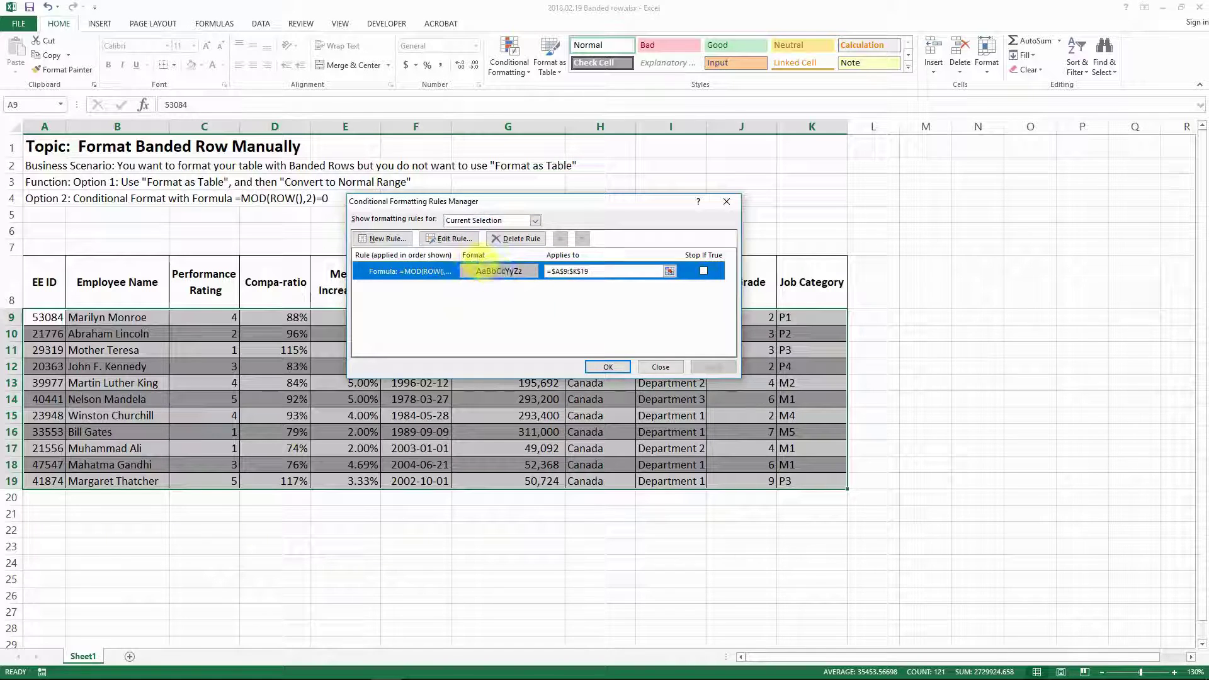
click(448, 239)
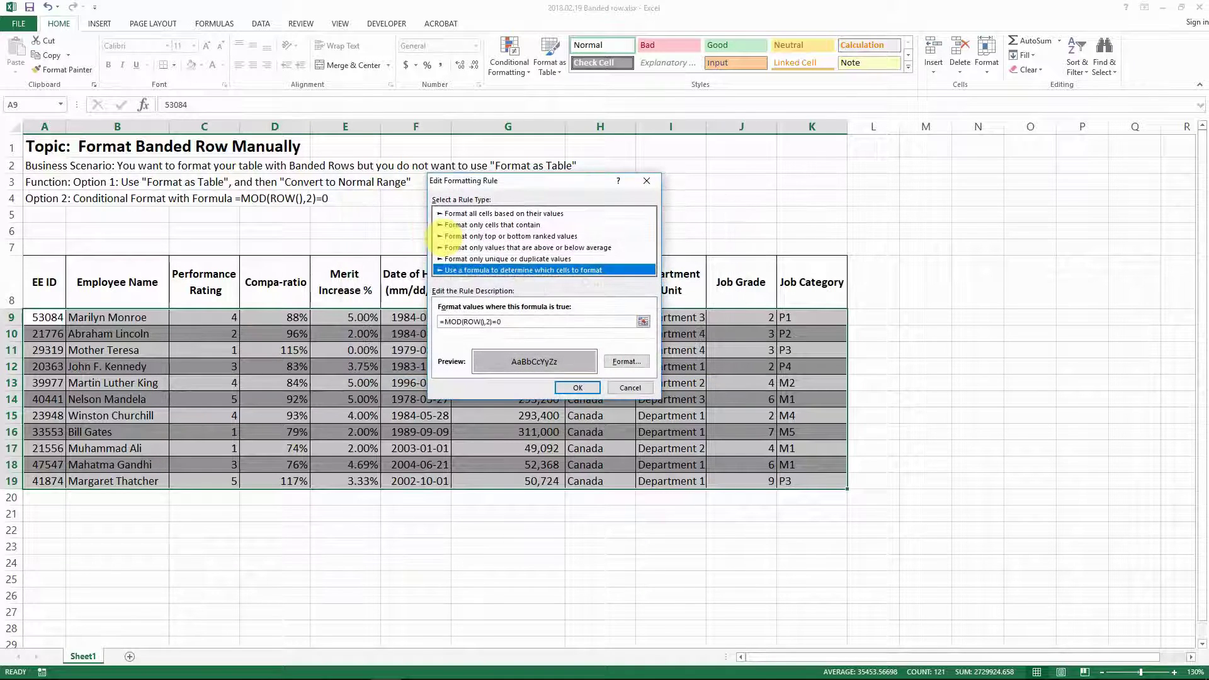
click(626, 361)
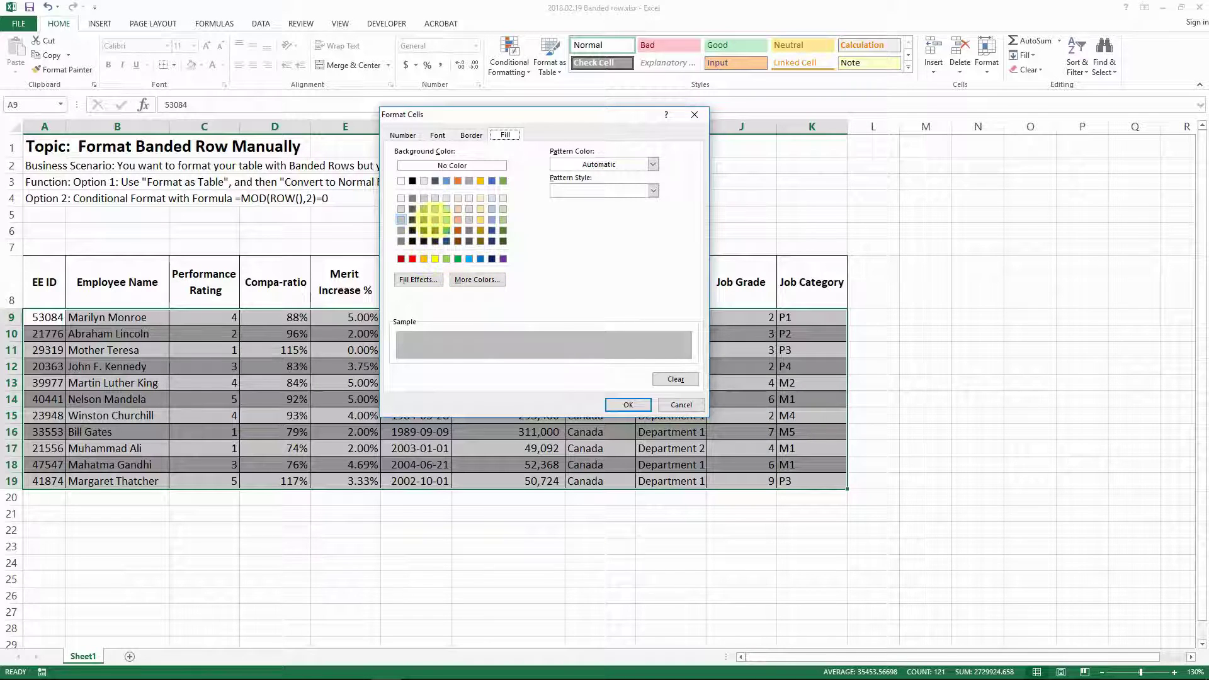
click(480, 220)
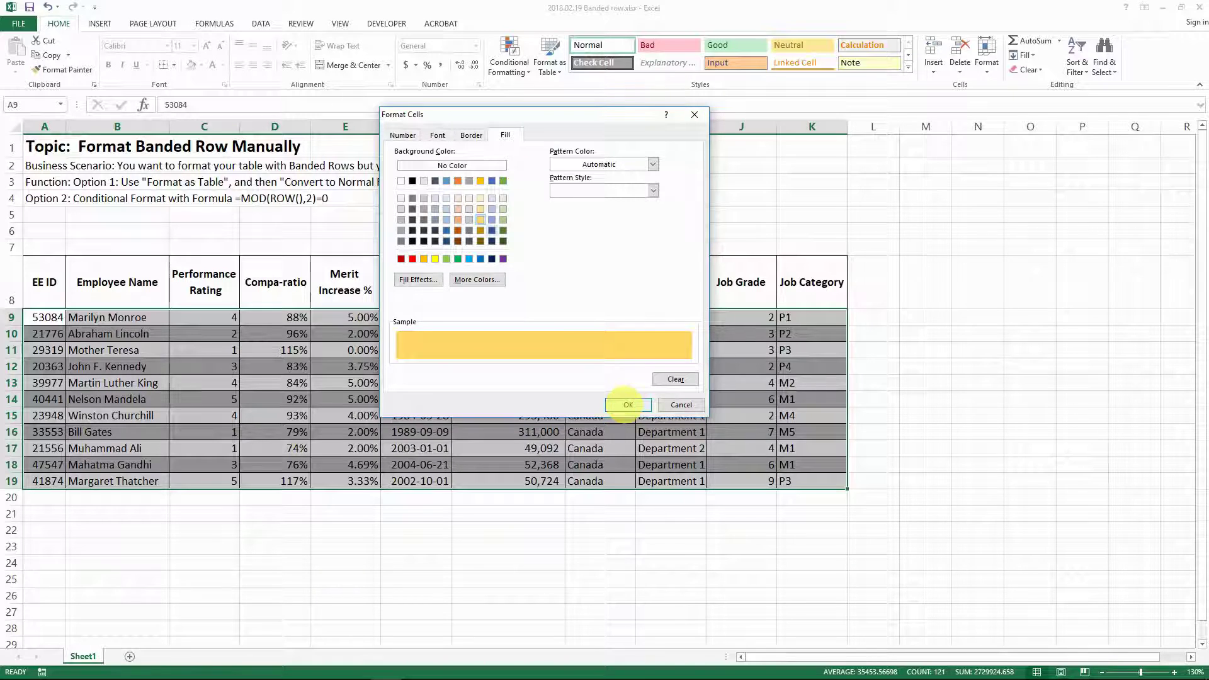
click(628, 404)
click(578, 390)
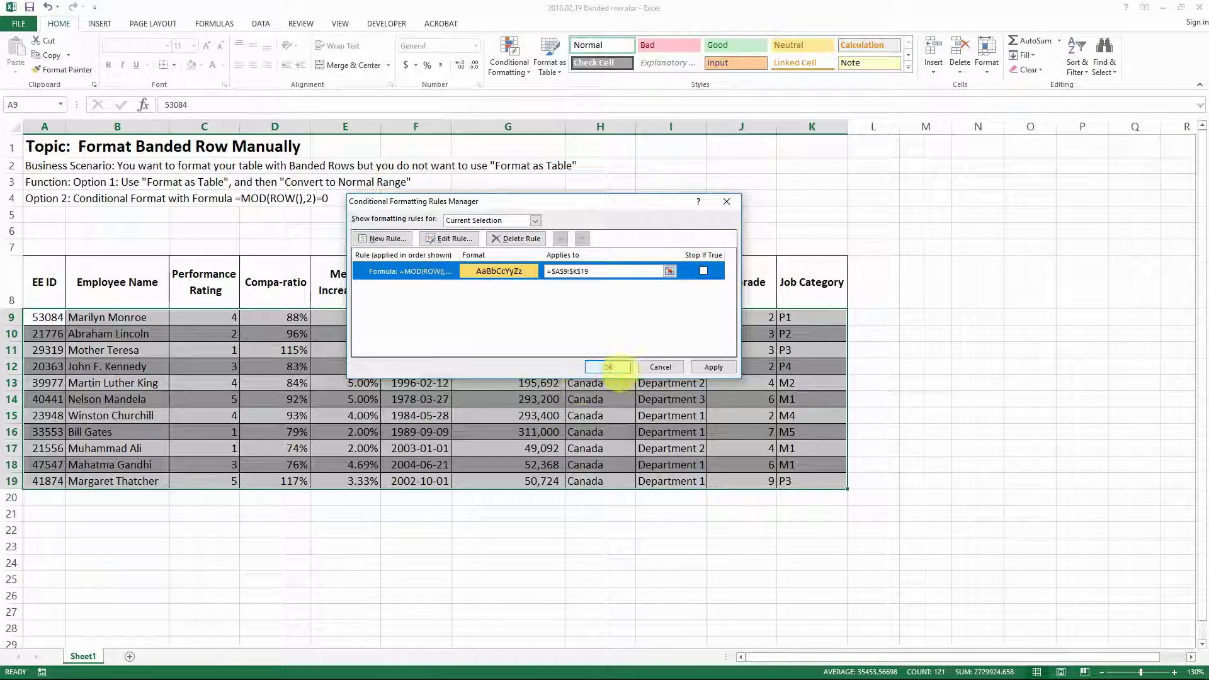
click(713, 367)
Step: Close the Rules Manager and deselect the table to show orange banding on even rows 10–18
click(608, 366)
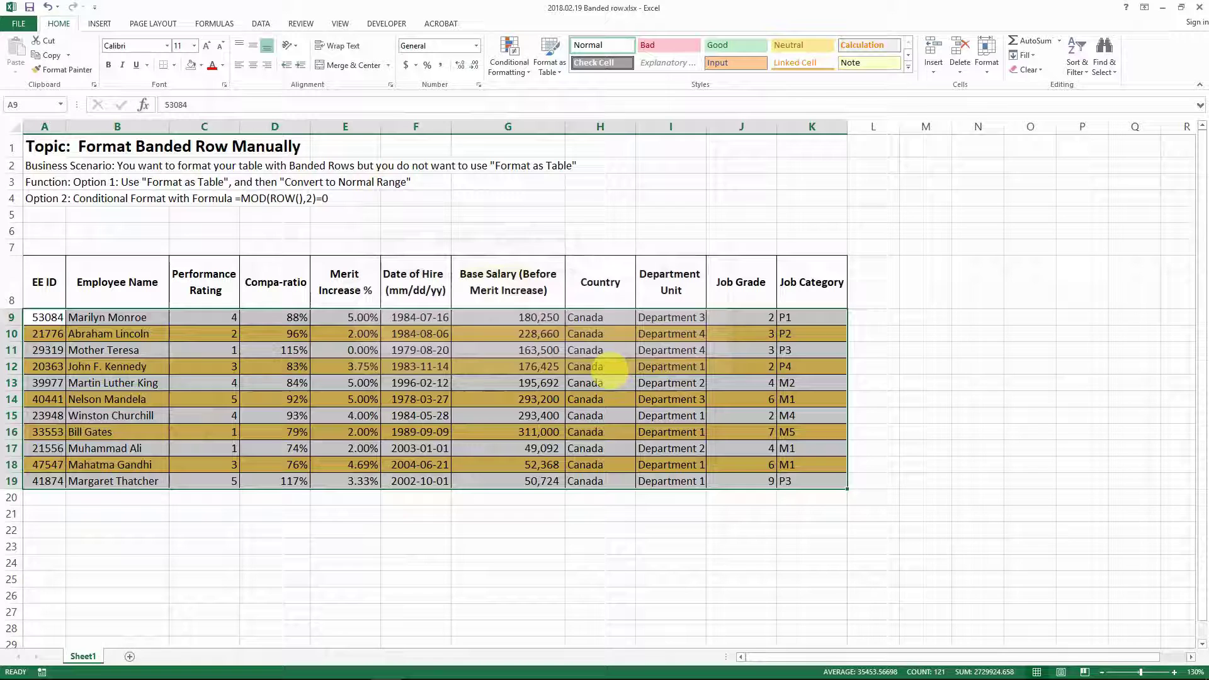
click(605, 366)
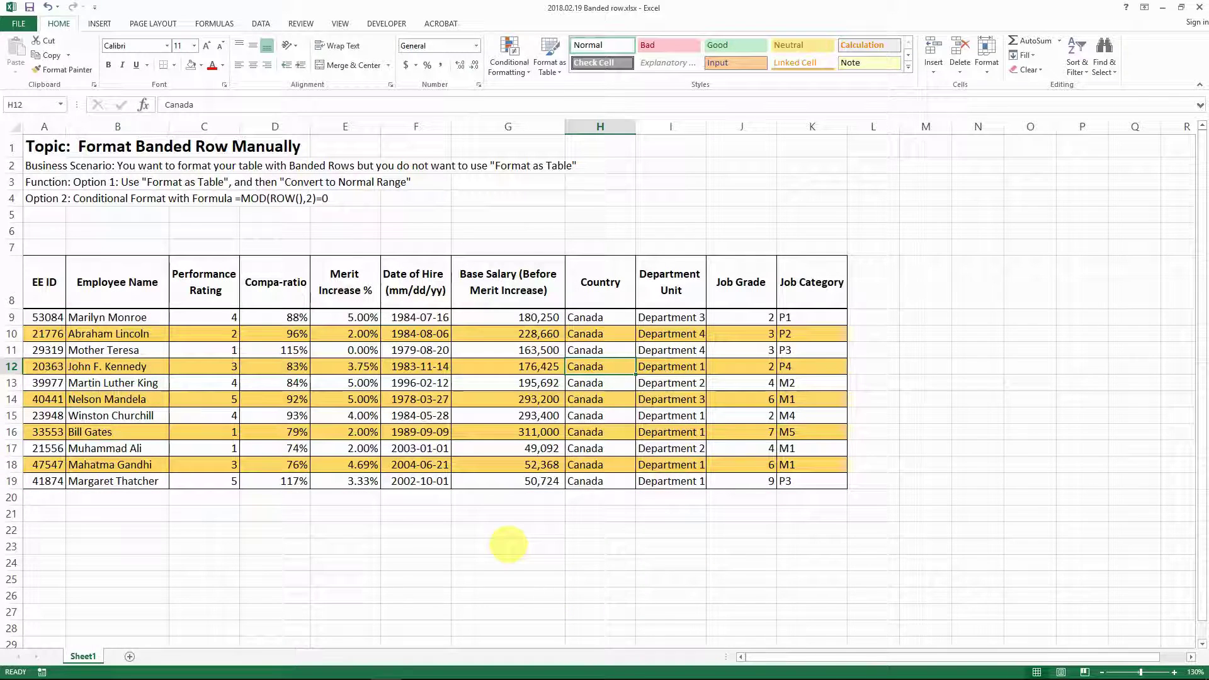